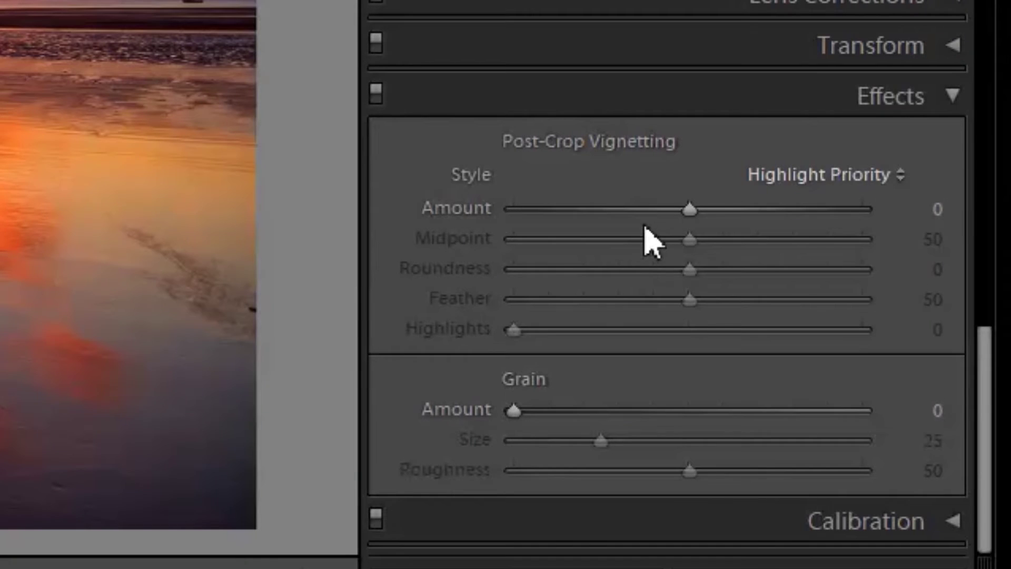
# Step: Darken the sunrise photo's edges with a post-crop vignette at Amount -68
pyautogui.moveTo(689, 209)
pyautogui.mouseDown()
pyautogui.moveTo(850, 360)
pyautogui.moveTo(917, 373)
pyautogui.moveTo(913, 388)
pyautogui.moveTo(883, 386)
pyautogui.moveTo(935, 391)
pyautogui.mouseUp()
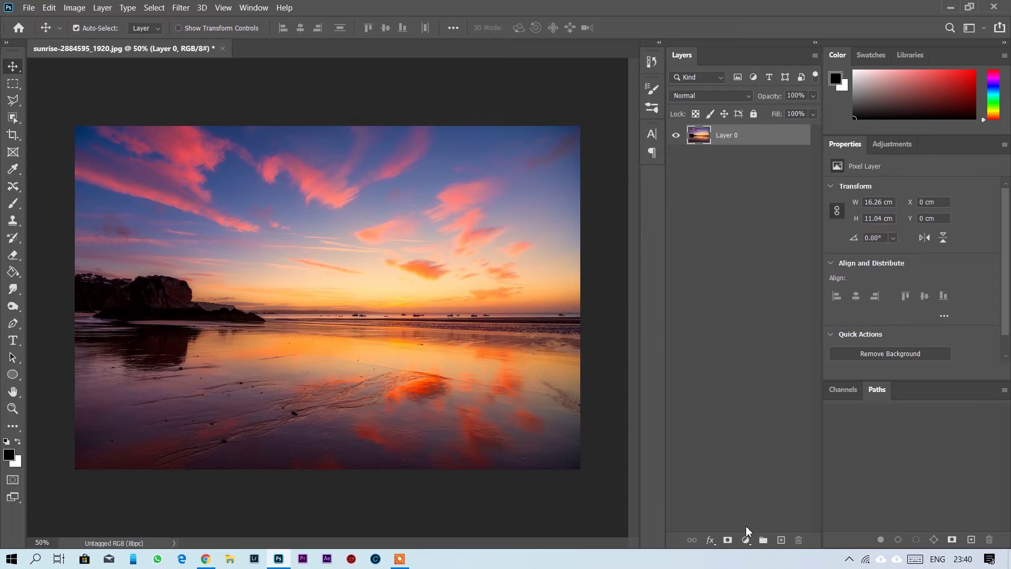
pyautogui.click(747, 541)
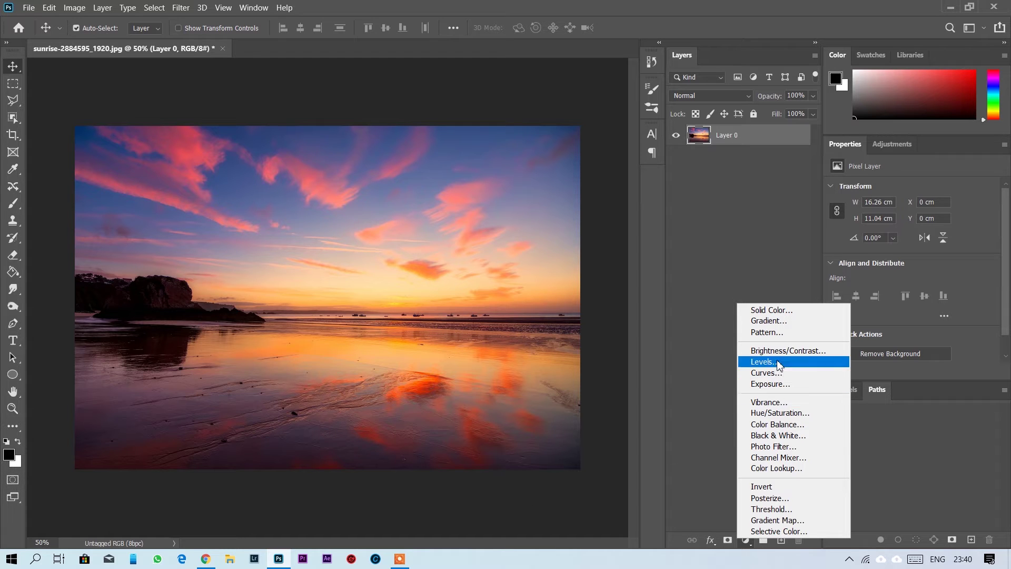
# Step: Add a reversed radial Gradient Fill layer with its scale set to 182%
pyautogui.click(769, 320)
pyautogui.click(743, 145)
pyautogui.click(744, 149)
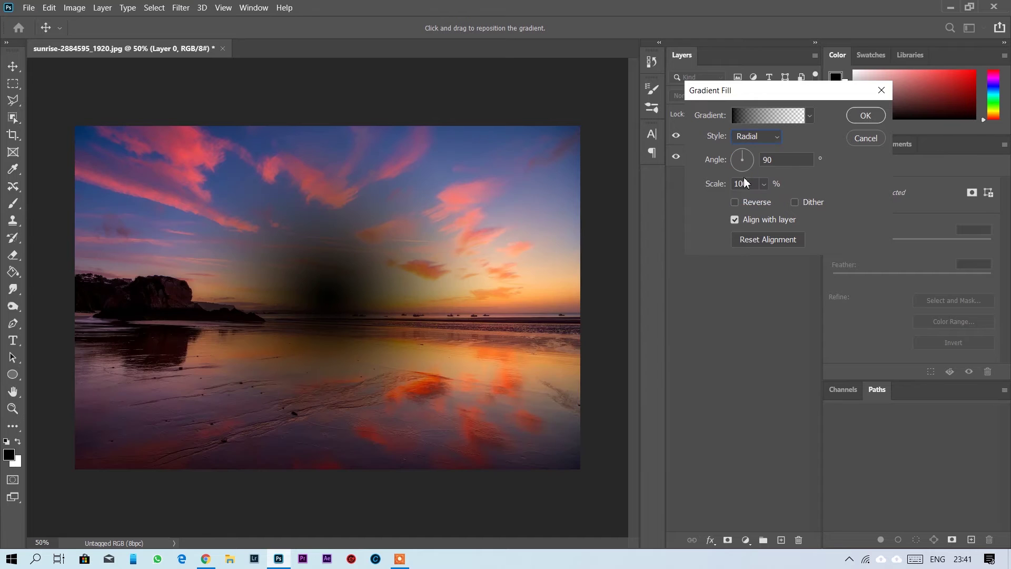
pyautogui.click(736, 203)
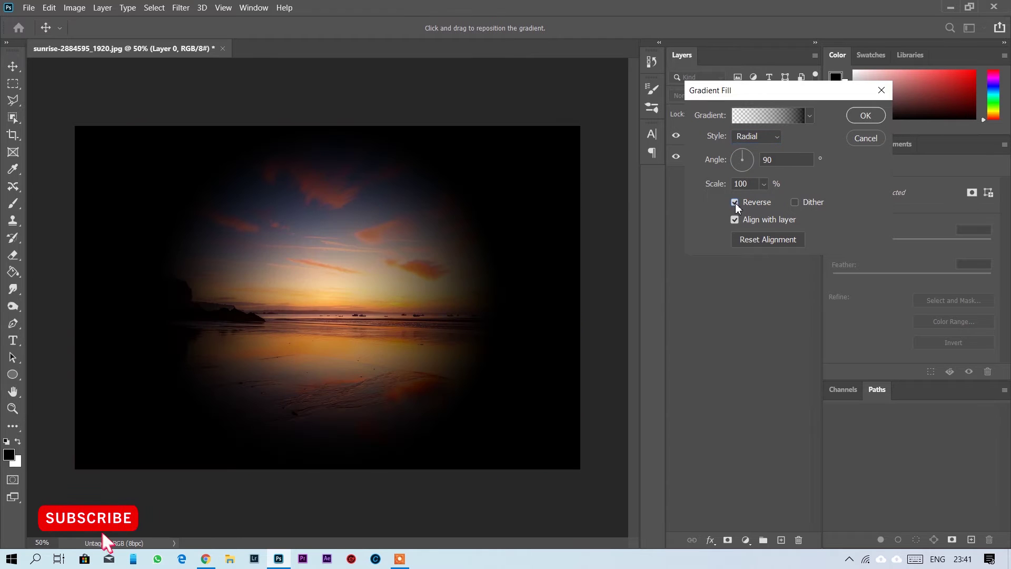
pyautogui.moveTo(713, 187); pyautogui.dragTo(726, 210)
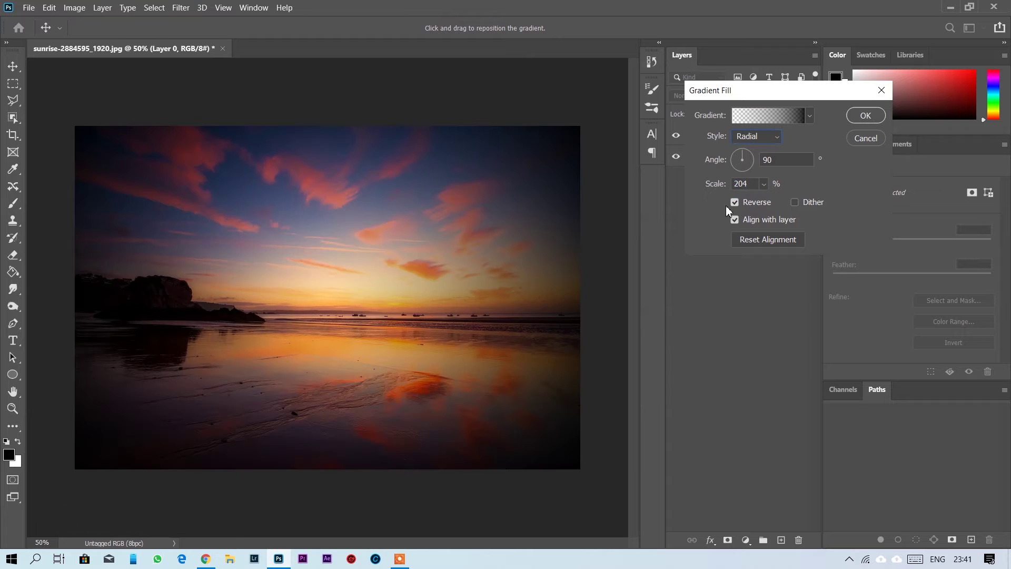
pyautogui.moveTo(714, 186)
pyautogui.mouseDown()
pyautogui.moveTo(740, 182)
pyautogui.moveTo(756, 197)
pyautogui.mouseUp()
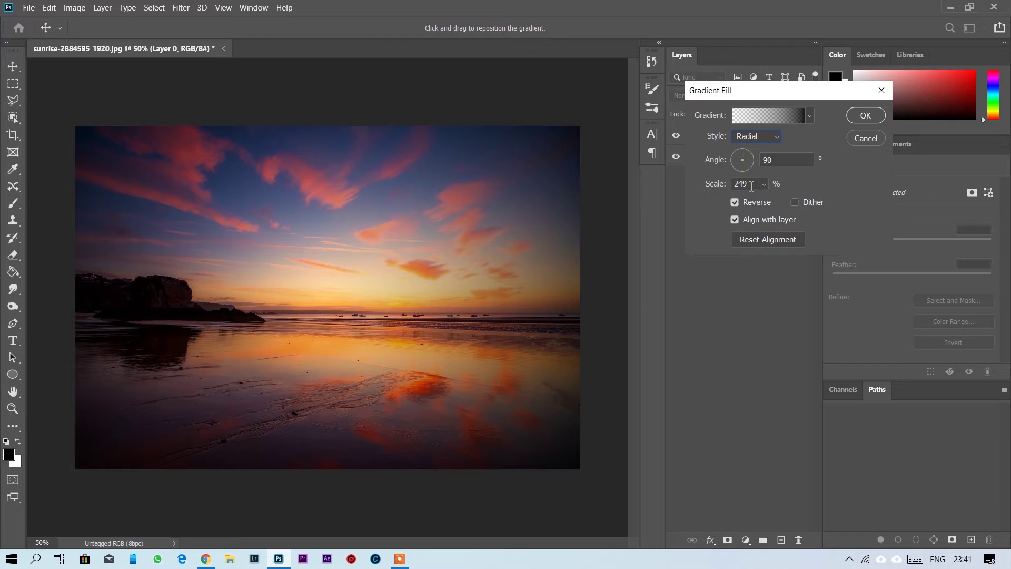
pyautogui.doubleClick(752, 189)
pyautogui.write('250')
pyautogui.moveTo(713, 189); pyautogui.dragTo(734, 178)
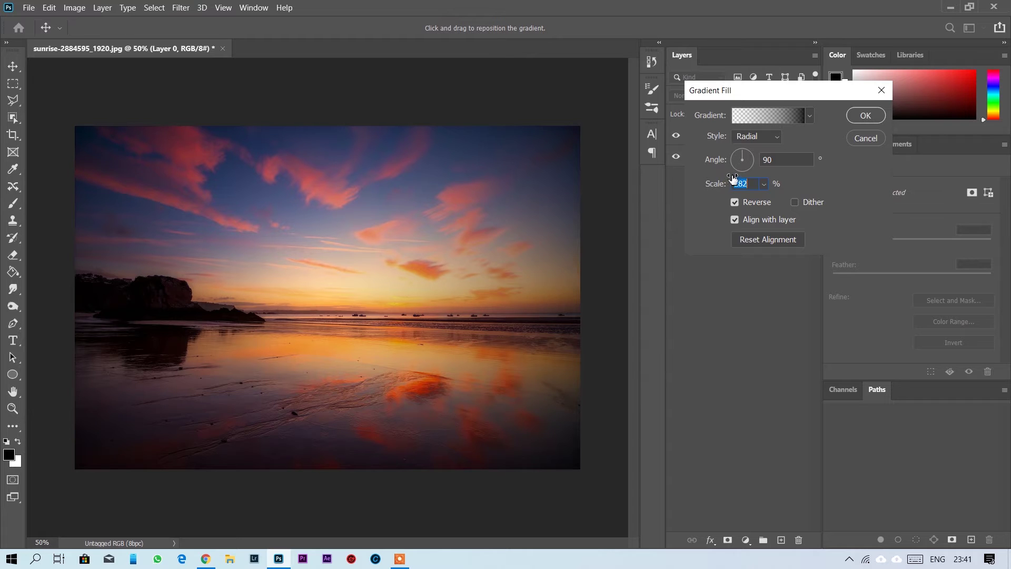
pyautogui.click(854, 120)
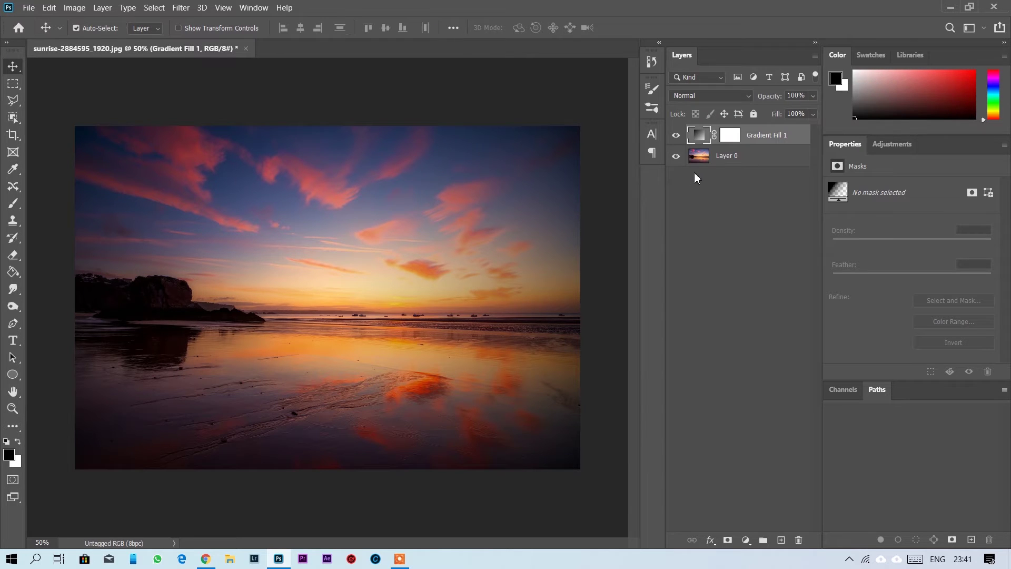
# Step: Toggle Gradient Fill 1 to compare before and after, leaving it hidden
pyautogui.click(677, 136)
pyautogui.click(677, 136)
pyautogui.click(676, 135)
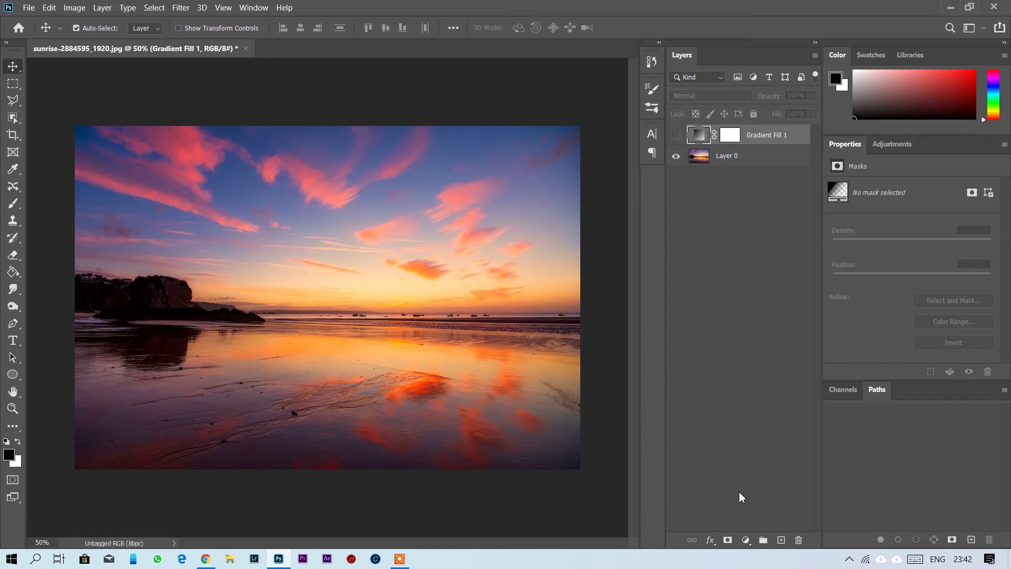
# Step: Draw a large ellipse over the photo's centre with the Ellipse Tool
pyautogui.click(17, 377)
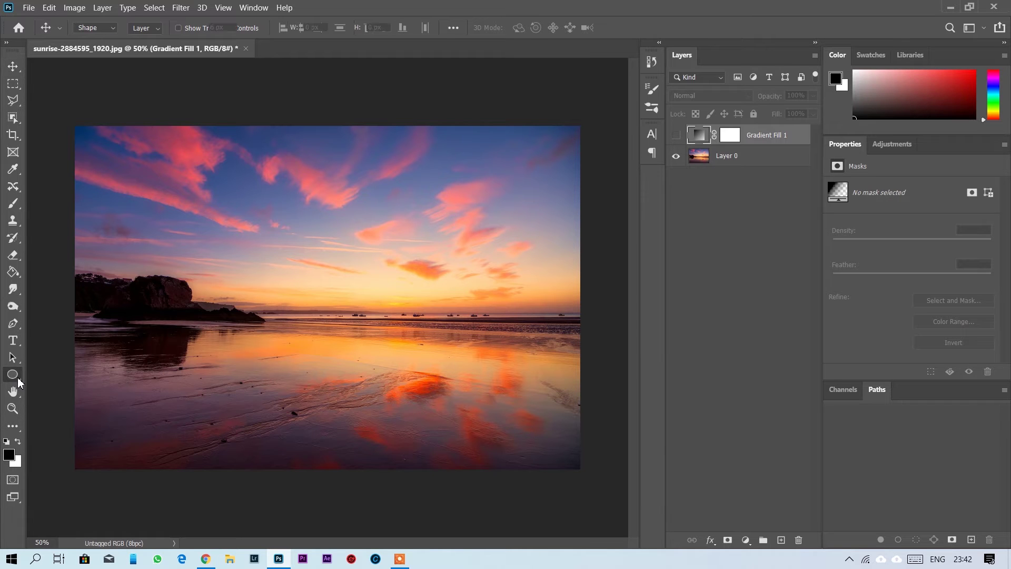
pyautogui.rightClick(18, 378)
pyautogui.click(74, 401)
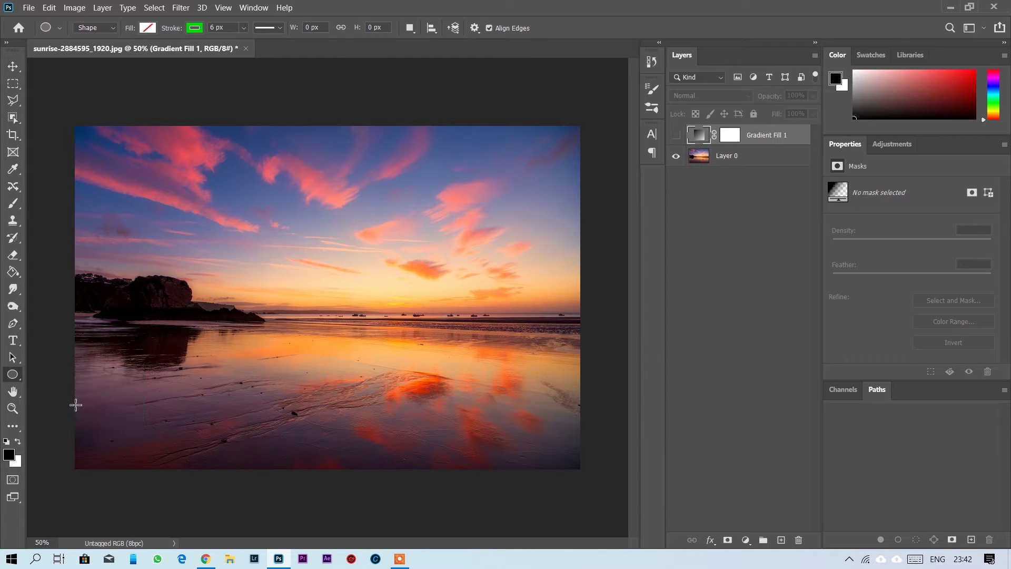
pyautogui.moveTo(94, 136)
pyautogui.mouseDown()
pyautogui.moveTo(170, 213)
pyautogui.moveTo(558, 450)
pyautogui.mouseUp()
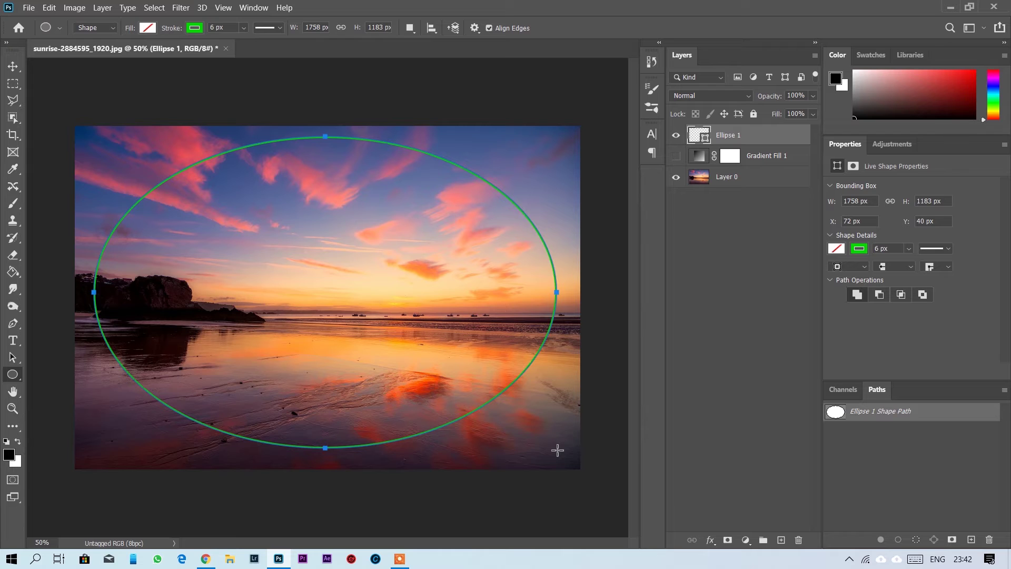
# Step: Fill the ellipse black and use Subtract Front Shape so black surrounds the oval
pyautogui.click(147, 29)
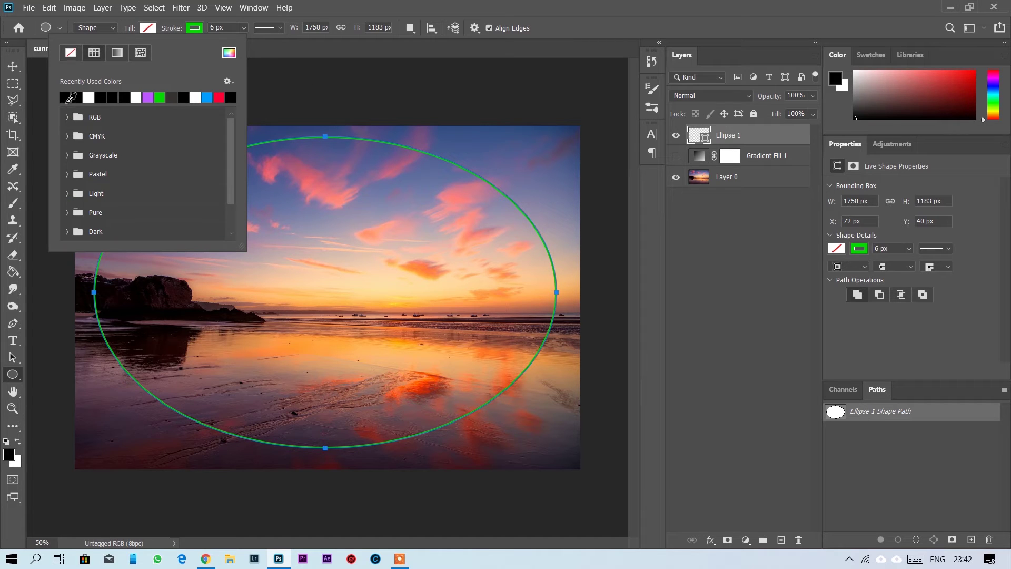
pyautogui.click(65, 97)
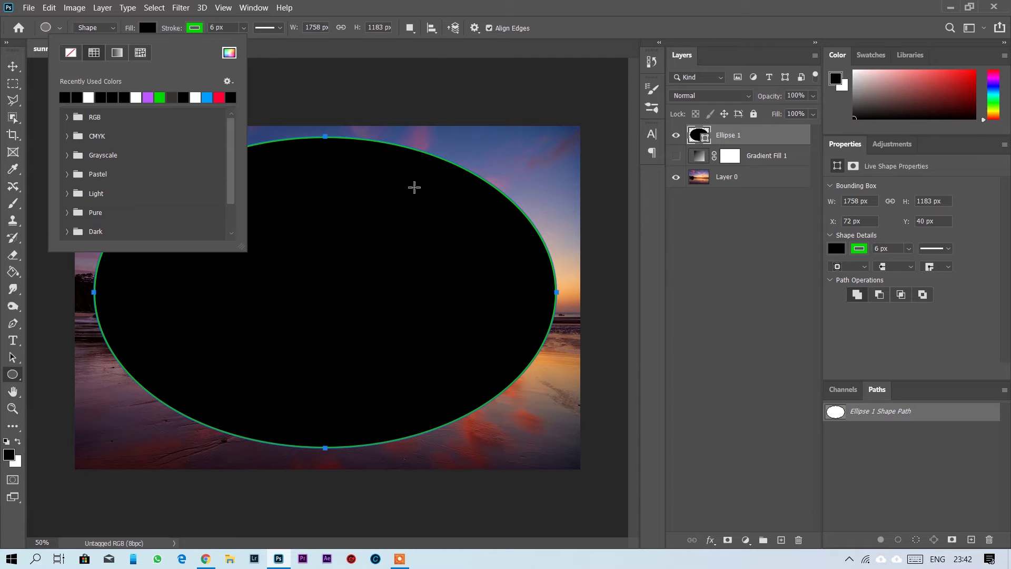
pyautogui.click(410, 28)
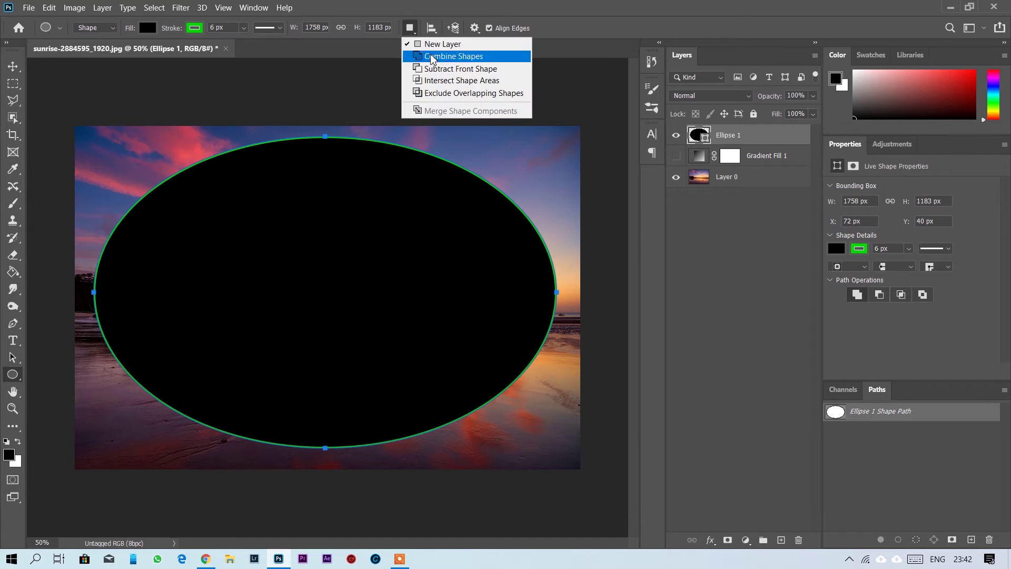
pyautogui.click(436, 71)
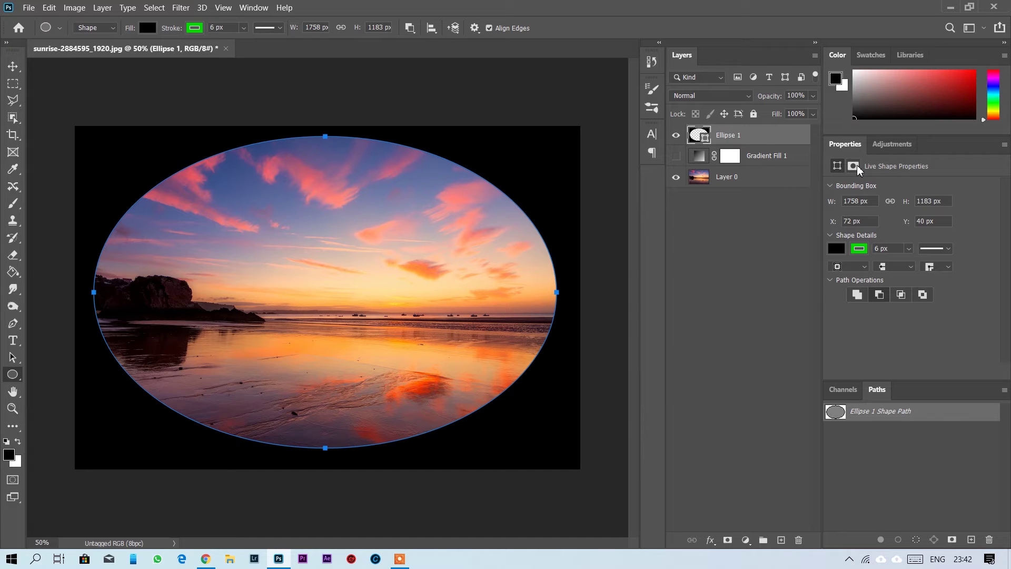
pyautogui.click(855, 166)
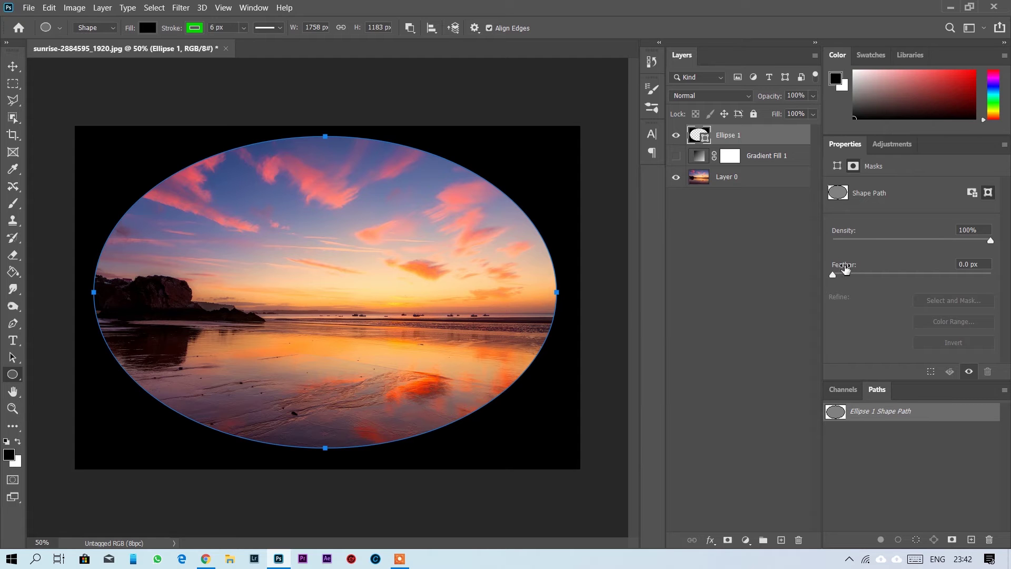
# Step: Feather Ellipse 1's mask by 200 px and save the document
pyautogui.moveTo(846, 270); pyautogui.dragTo(902, 276)
pyautogui.click(975, 264)
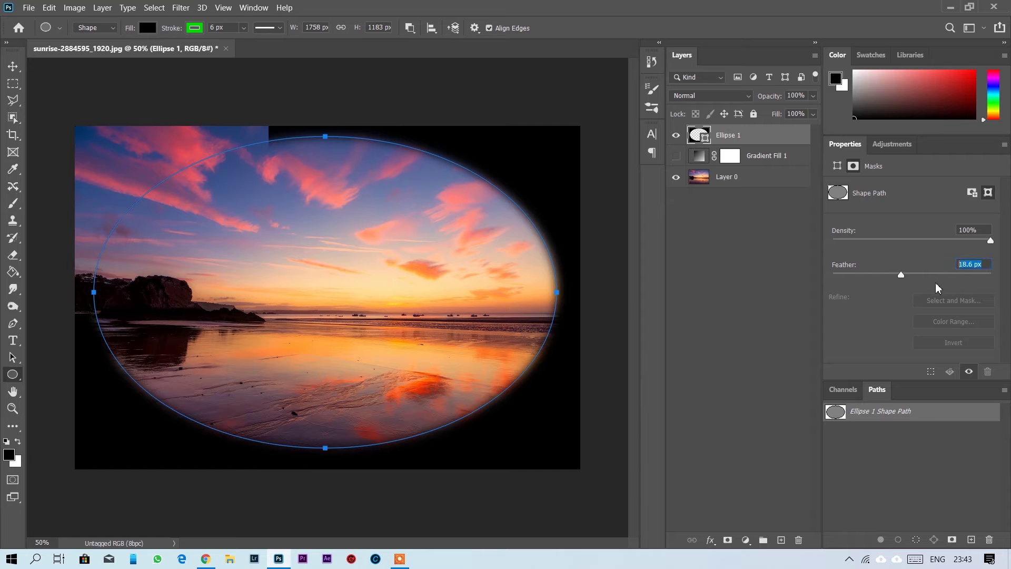
pyautogui.write('2')
pyautogui.write('00')
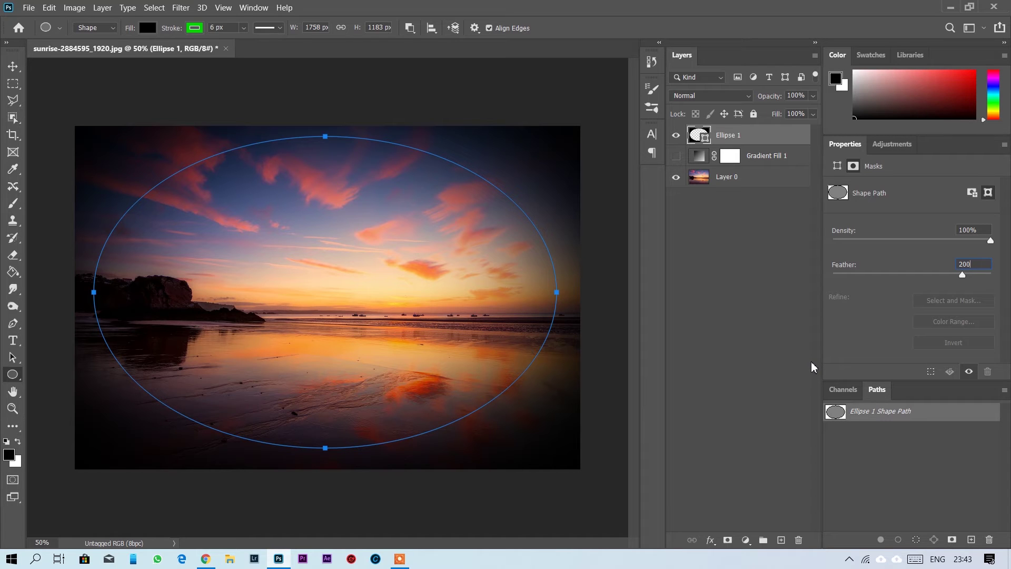
pyautogui.hotkey('ctrl', 's')
# Step: Apply the 200 px feather, then free-transform Ellipse 1 larger and shift it up-left
pyautogui.press('Return')
pyautogui.hotkey('ctrl', 't')
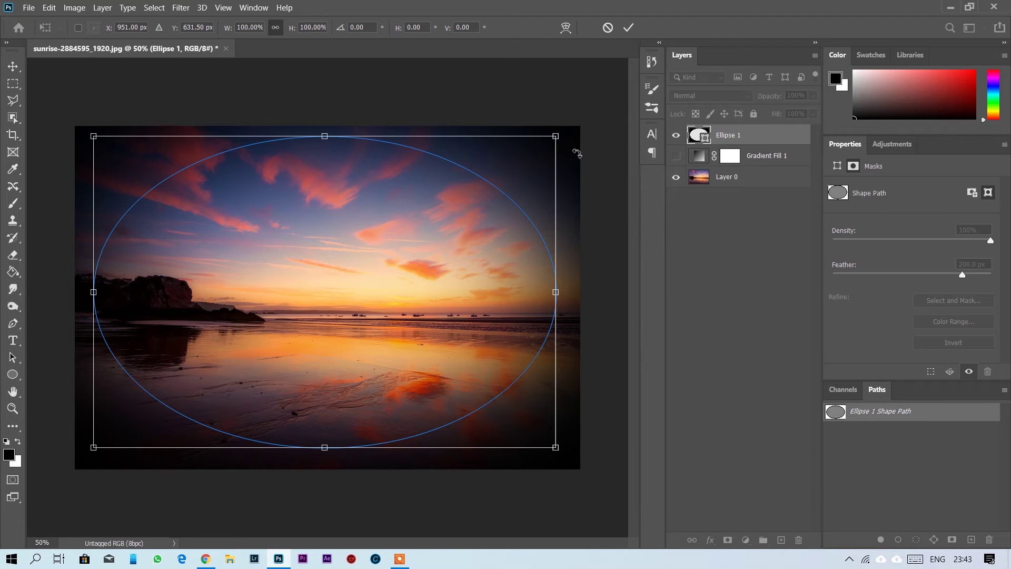
pyautogui.moveTo(556, 137)
pyautogui.mouseDown()
pyautogui.moveTo(580, 113)
pyautogui.moveTo(571, 127)
pyautogui.mouseUp()
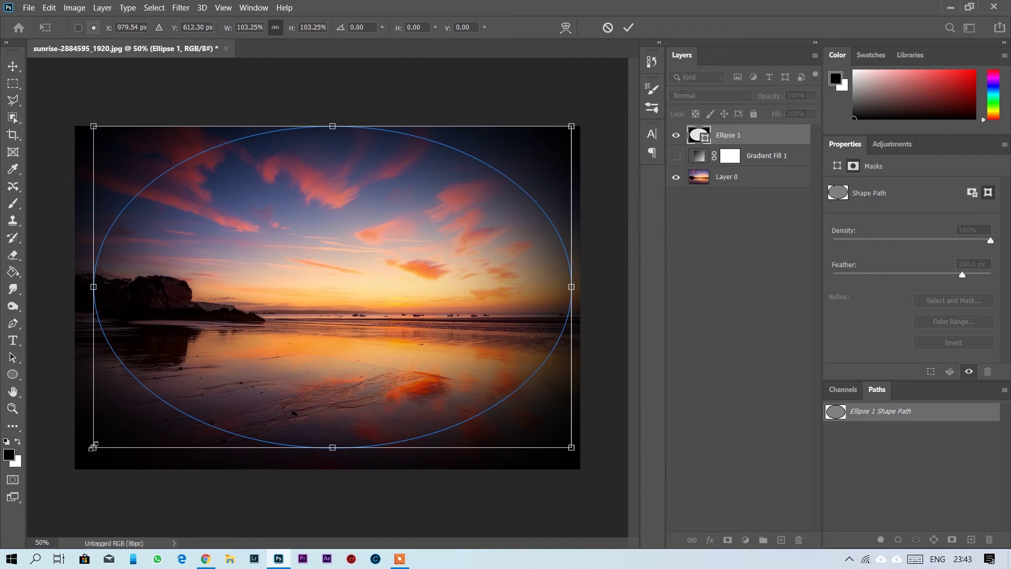
pyautogui.moveTo(93, 448); pyautogui.dragTo(82, 466)
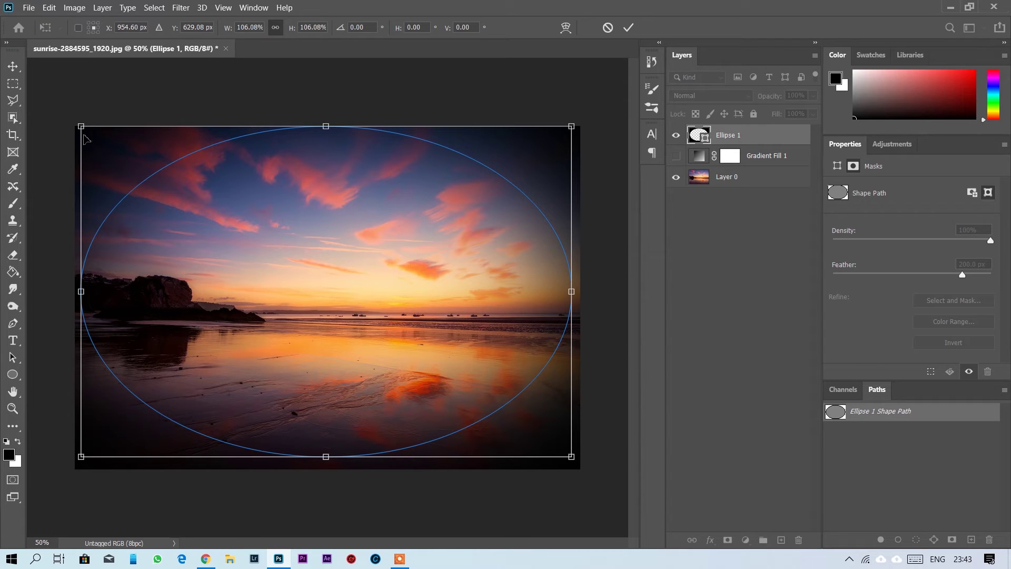
pyautogui.moveTo(81, 292); pyautogui.dragTo(139, 293)
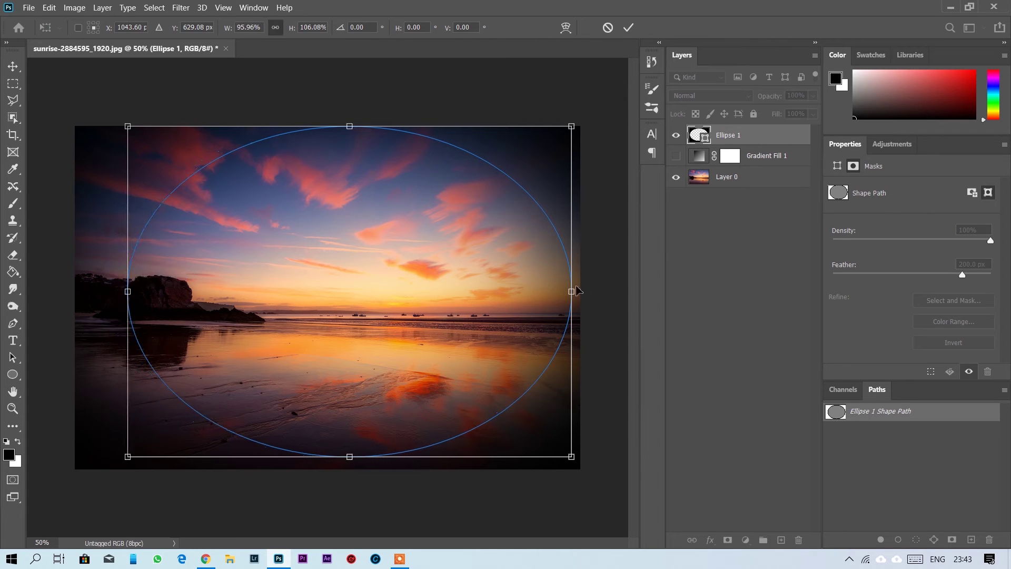
pyautogui.moveTo(572, 291); pyautogui.dragTo(552, 291)
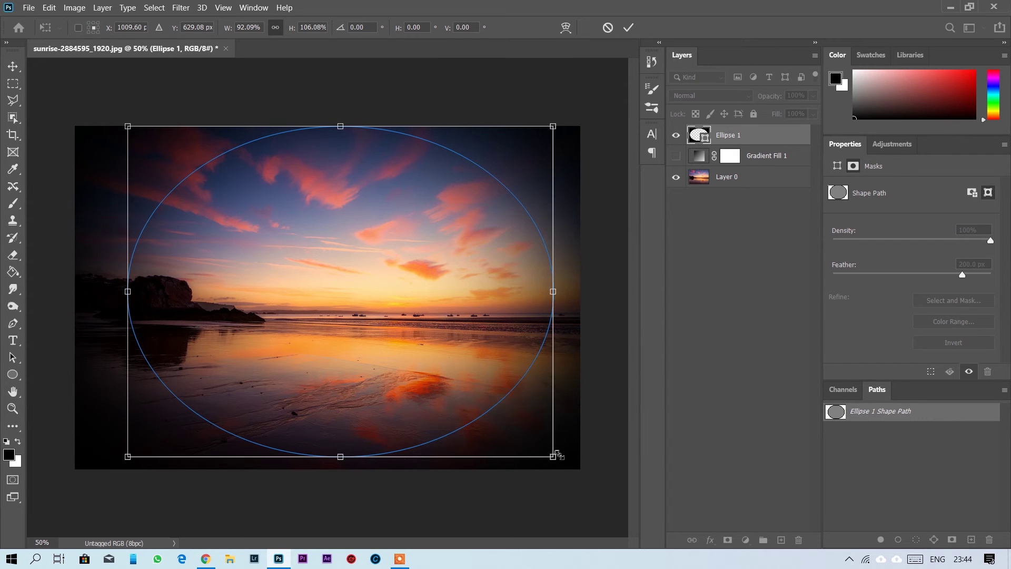
pyautogui.moveTo(553, 457); pyautogui.dragTo(574, 474)
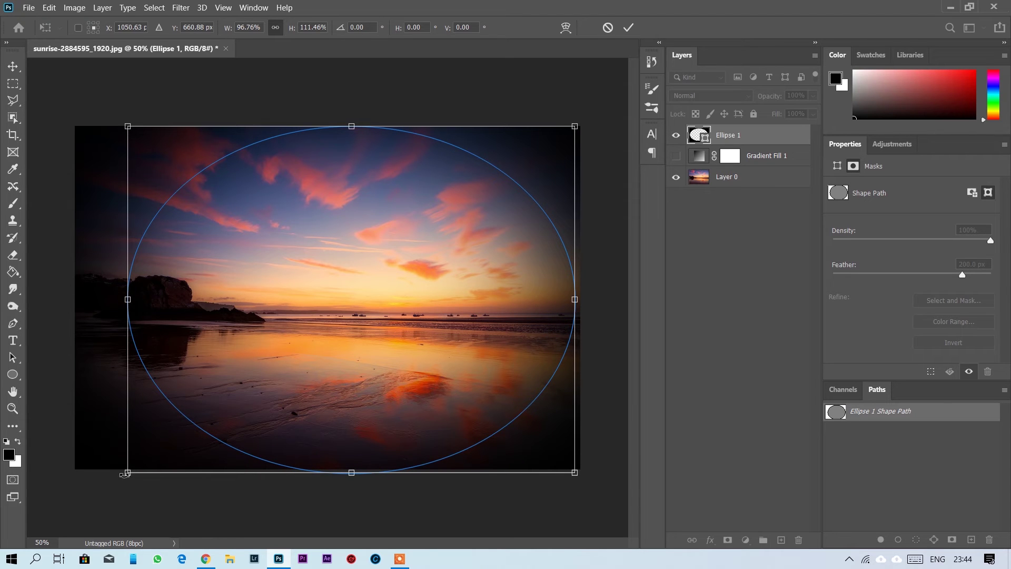
pyautogui.moveTo(125, 473); pyautogui.dragTo(109, 485)
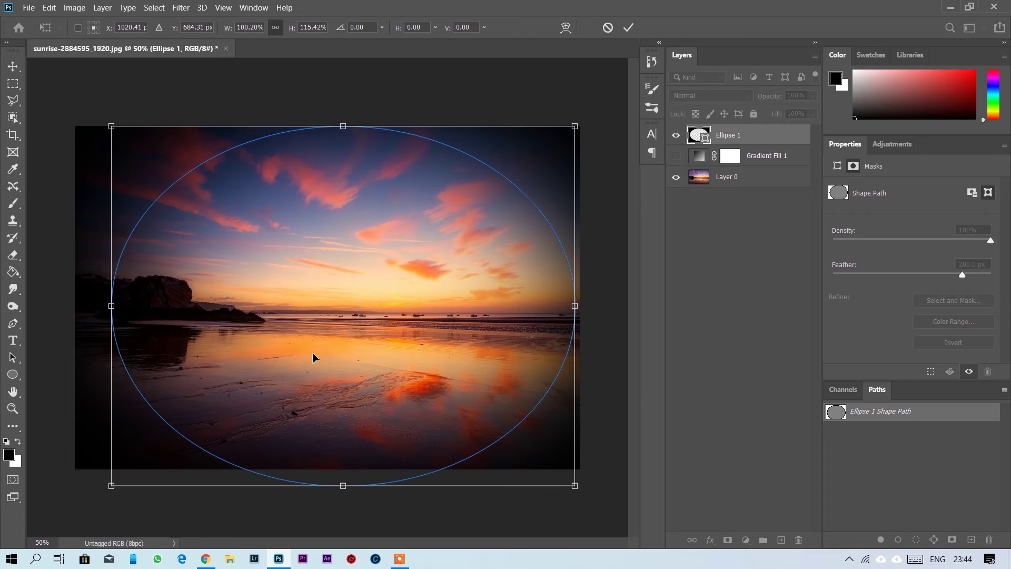
pyautogui.moveTo(320, 355); pyautogui.dragTo(314, 350)
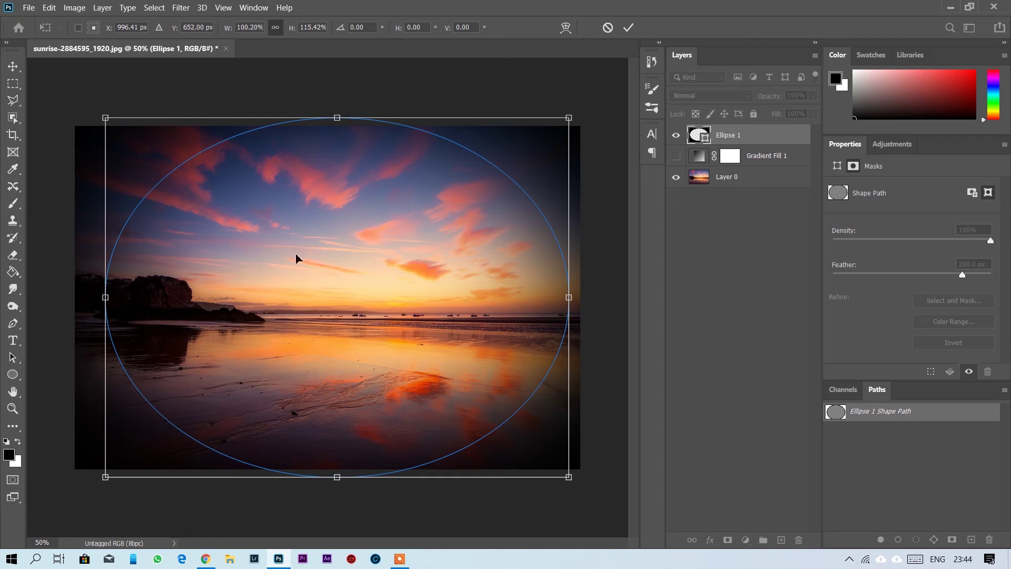
# Step: Refine the ellipse from its top-left and left side, reposition it, and commit the transform
pyautogui.moveTo(104, 117); pyautogui.dragTo(104, 119)
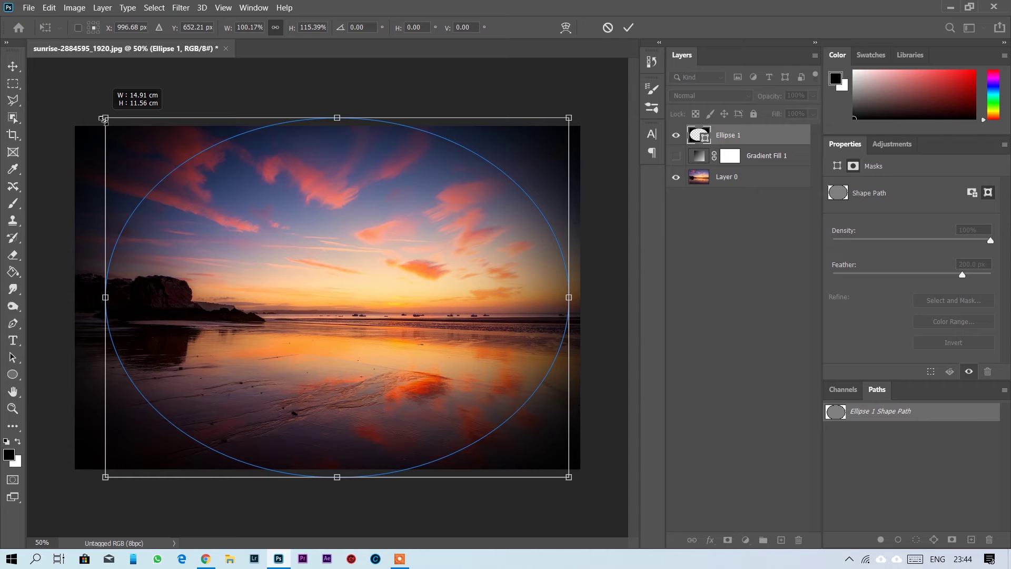
pyautogui.moveTo(103, 119)
pyautogui.mouseDown()
pyautogui.moveTo(112, 137)
pyautogui.moveTo(98, 133)
pyautogui.mouseUp()
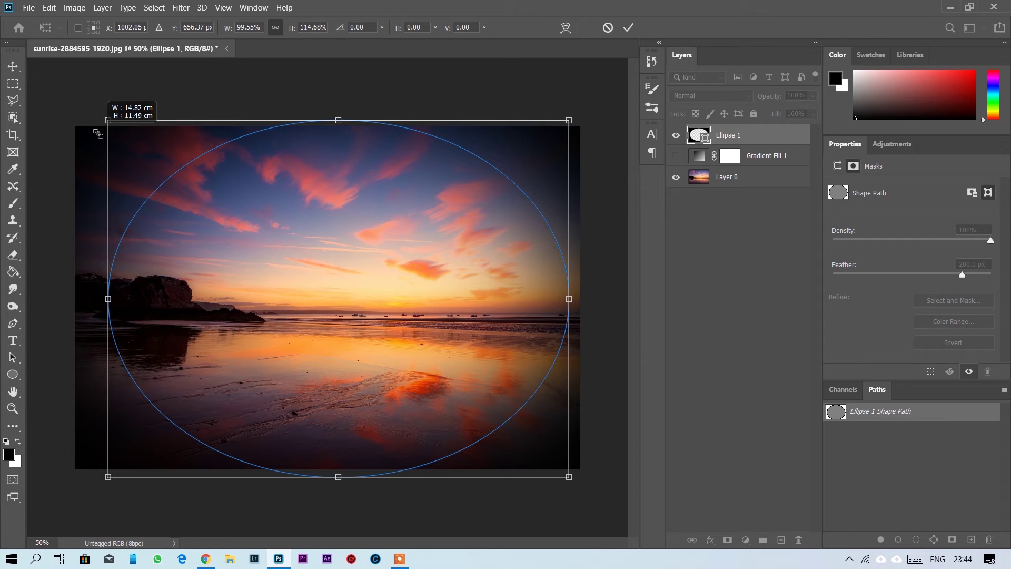
pyautogui.moveTo(97, 134); pyautogui.dragTo(98, 135)
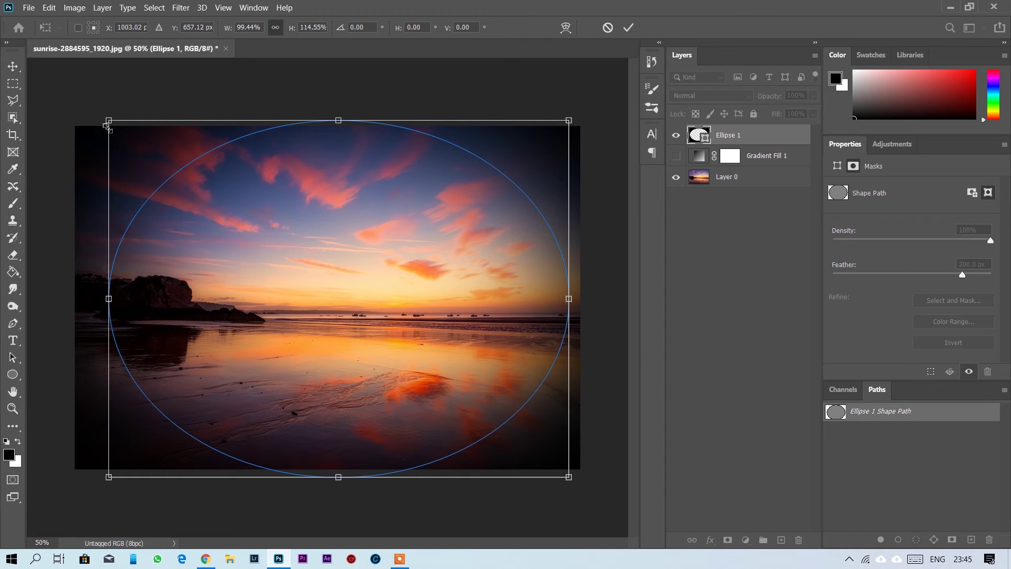
pyautogui.moveTo(109, 123); pyautogui.dragTo(119, 137)
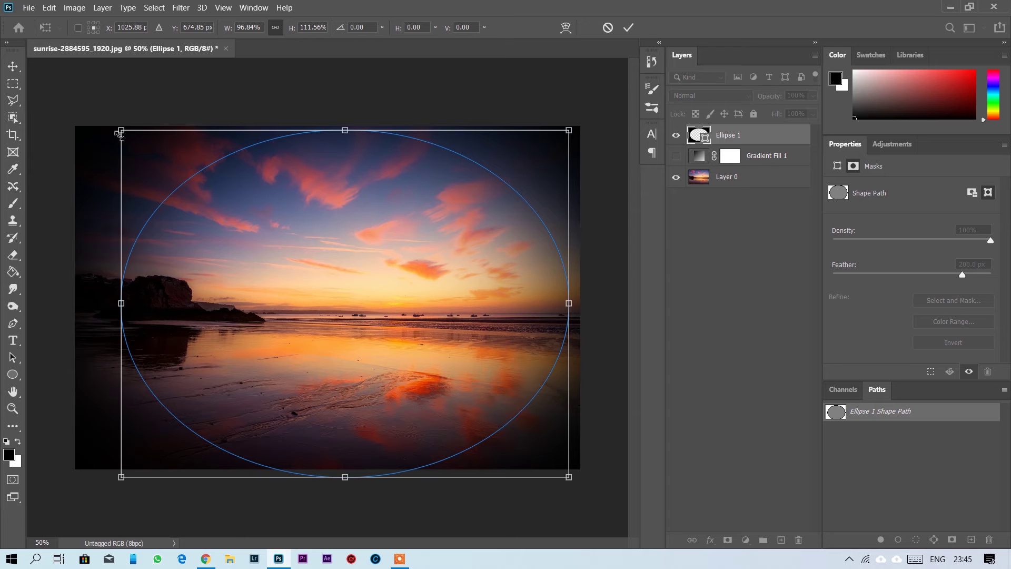
pyautogui.moveTo(121, 133)
pyautogui.mouseDown()
pyautogui.moveTo(176, 204)
pyautogui.moveTo(119, 162)
pyautogui.mouseUp()
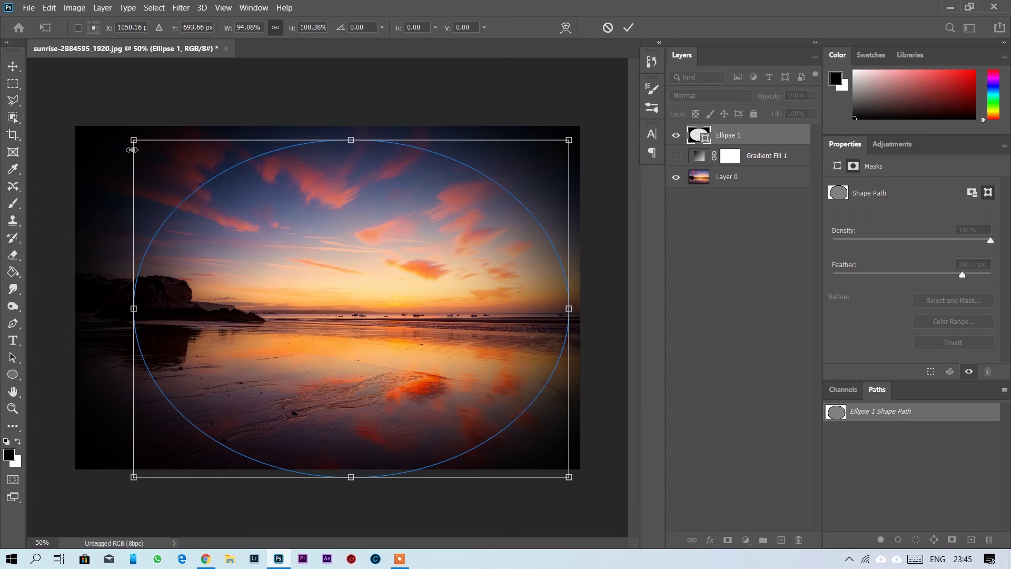
pyautogui.moveTo(134, 309)
pyautogui.mouseDown()
pyautogui.moveTo(111, 313)
pyautogui.moveTo(122, 313)
pyautogui.mouseUp()
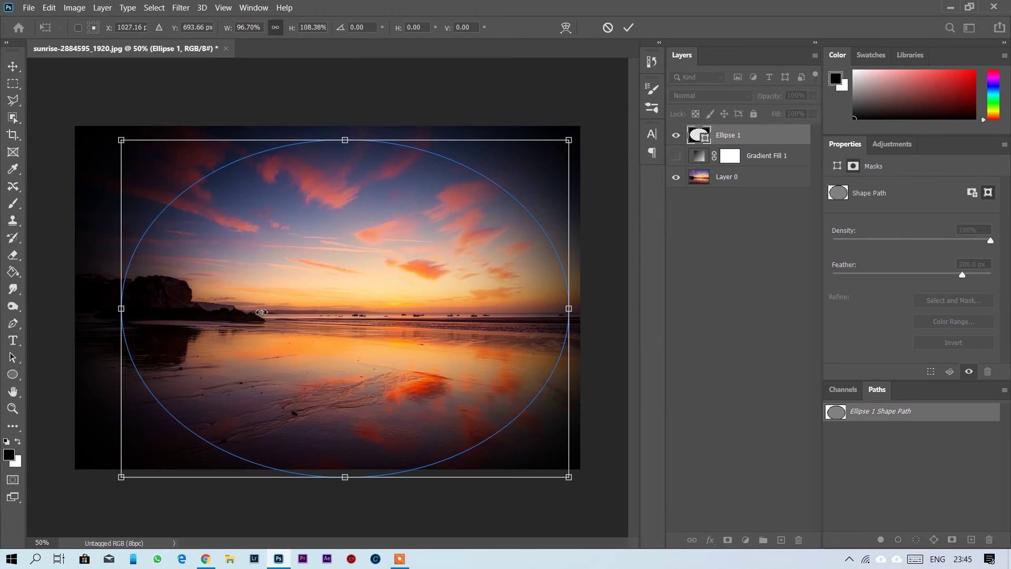
pyautogui.moveTo(304, 308); pyautogui.dragTo(306, 302)
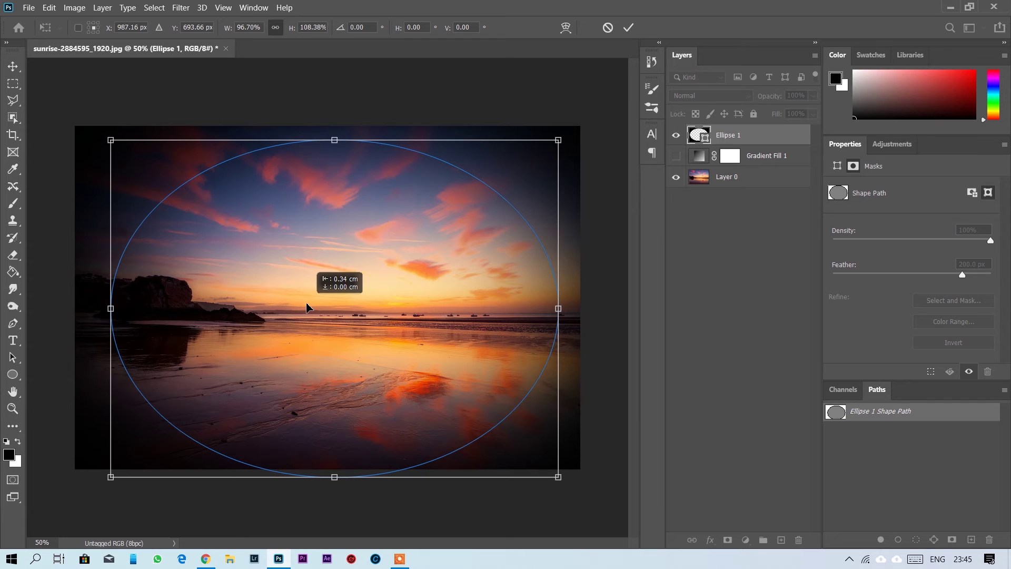
pyautogui.moveTo(306, 302); pyautogui.dragTo(306, 302)
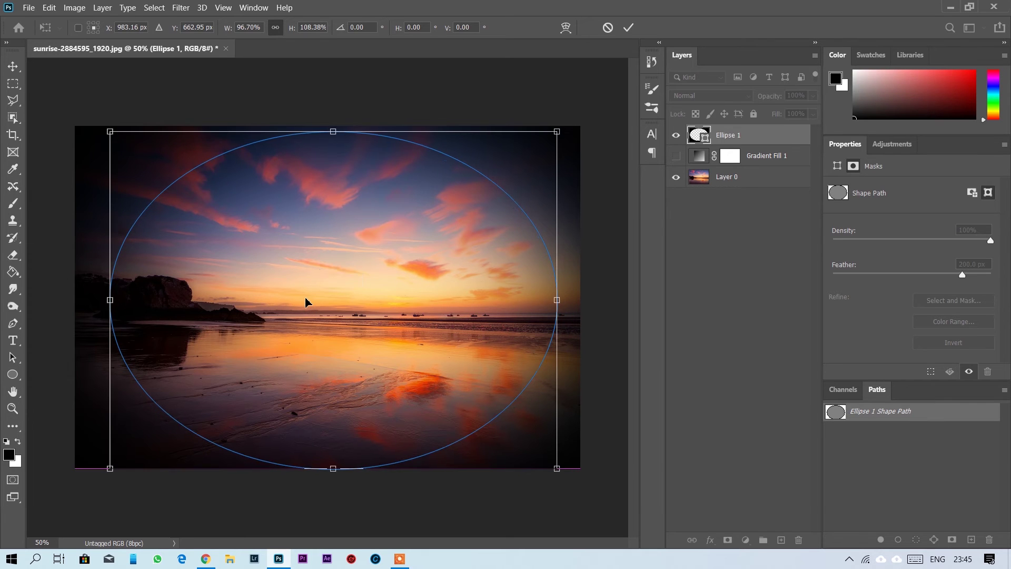
pyautogui.click(628, 29)
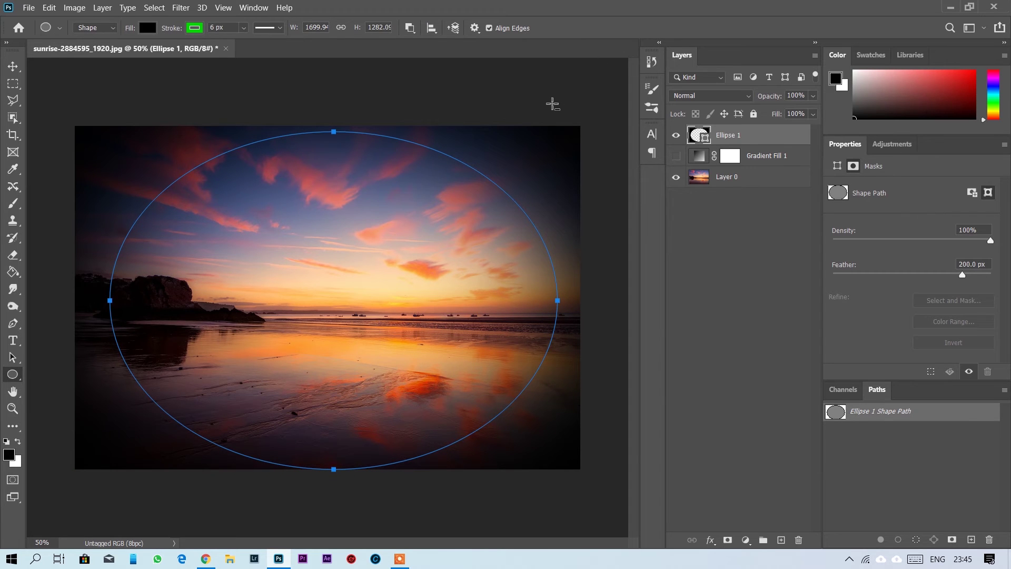
# Step: Deselect Ellipse 1 and hide it so the photo shows without the vignette
pyautogui.press('v')
pyautogui.click(556, 107)
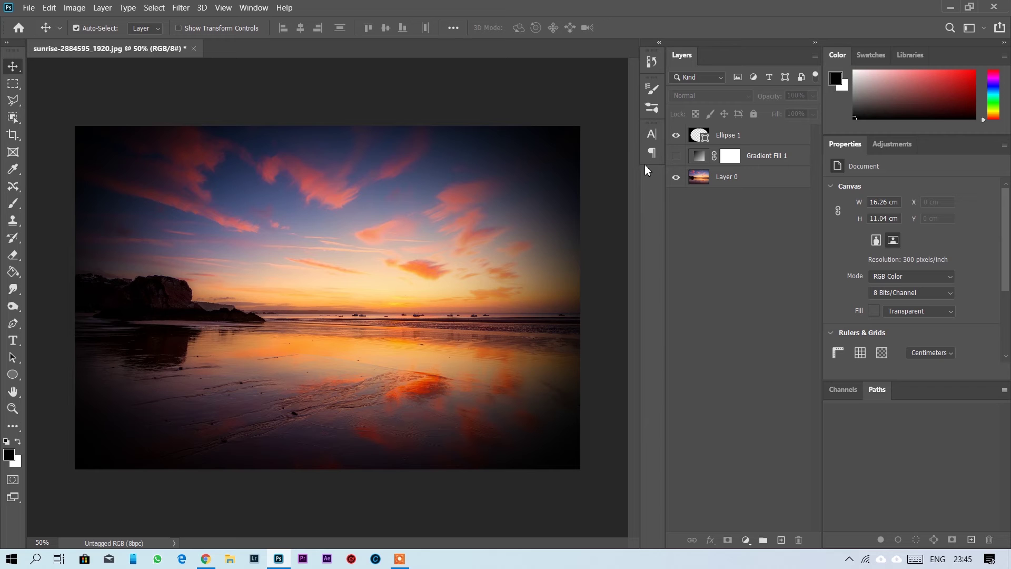
pyautogui.click(677, 135)
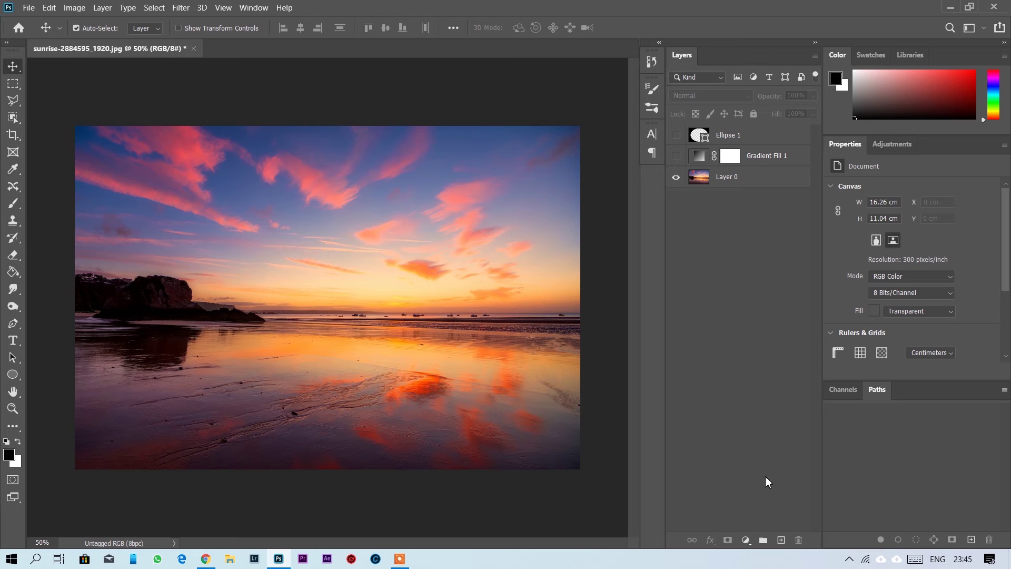
# Step: Add a black (000000) Solid Color fill layer at 75% opacity
pyautogui.click(747, 539)
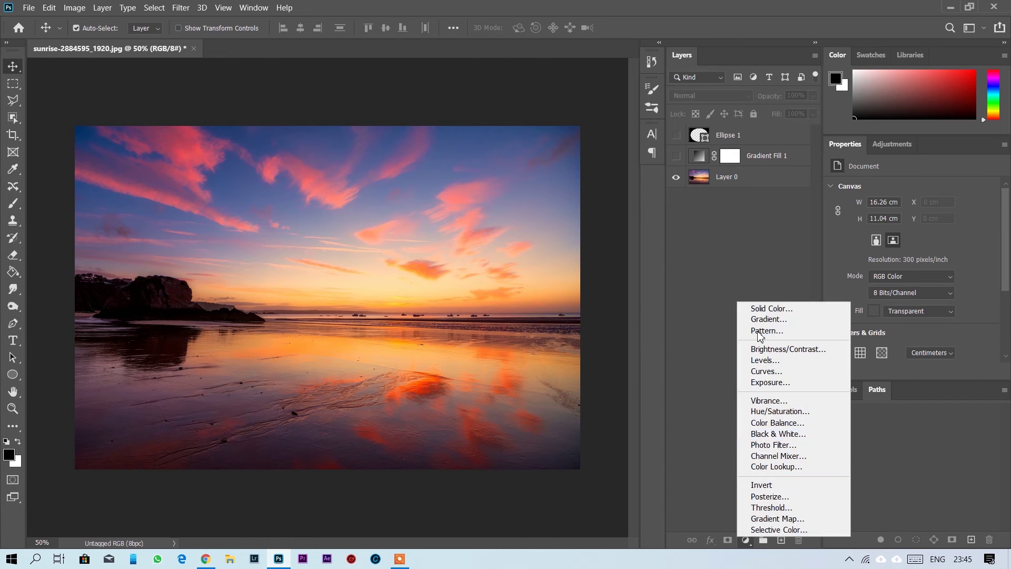
pyautogui.click(760, 311)
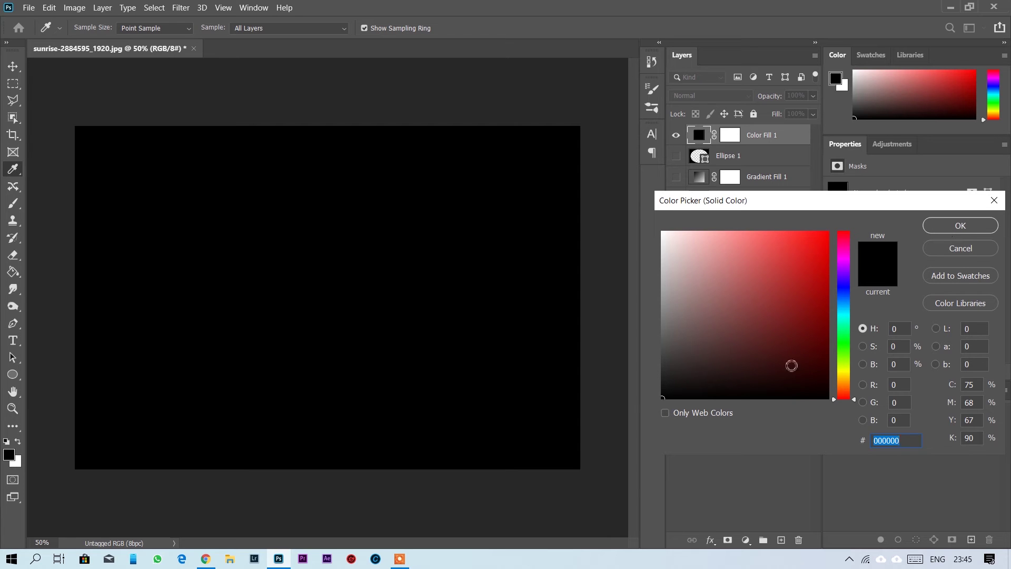
pyautogui.click(961, 226)
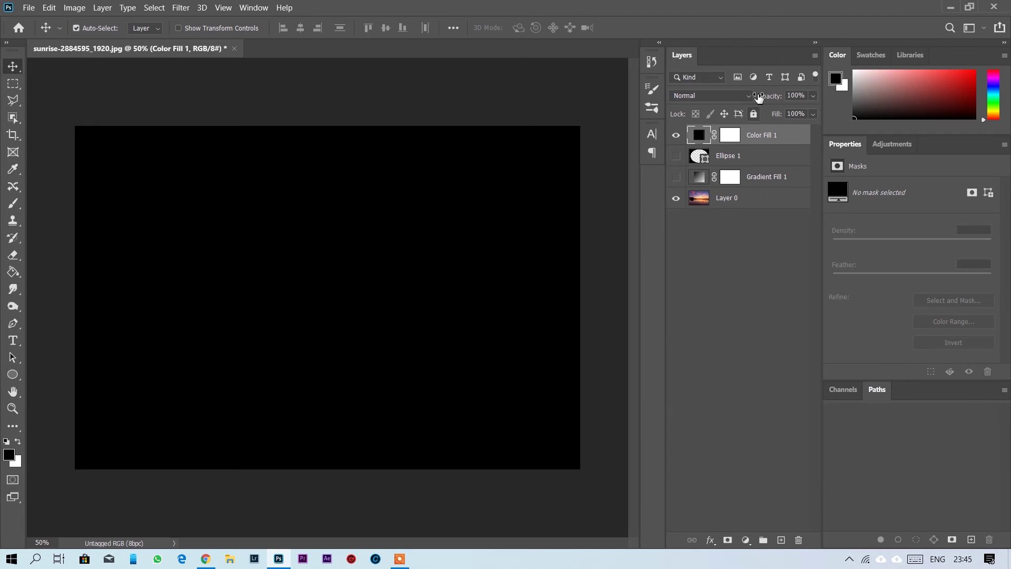
pyautogui.moveTo(772, 102); pyautogui.dragTo(754, 108)
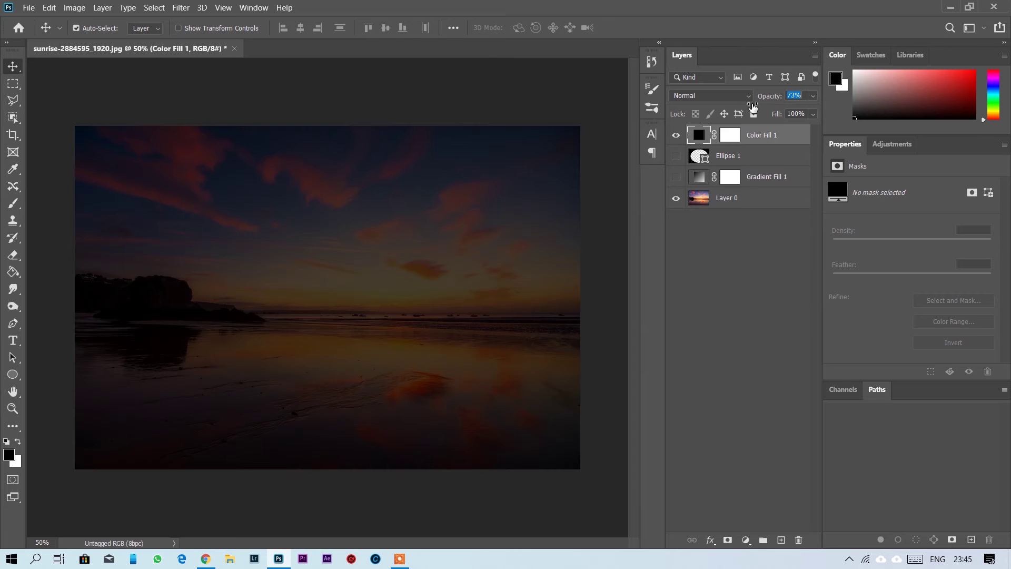
pyautogui.moveTo(754, 108); pyautogui.dragTo(756, 108)
pyautogui.press('Return')
pyautogui.press('b')
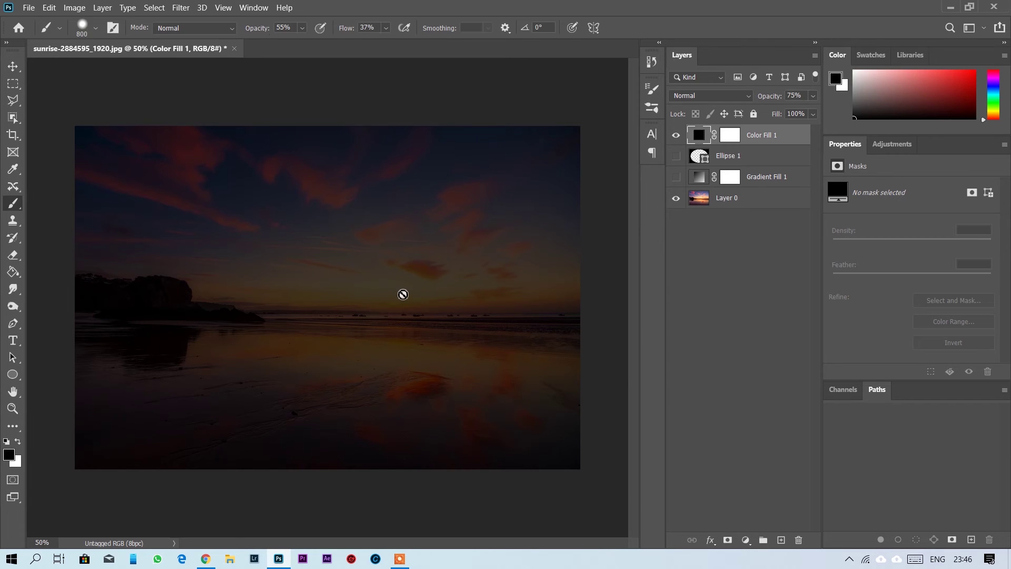
# Step: On the Color Fill 1 mask, paint the sky and centre clear with a 44% opacity, 33% flow brush
pyautogui.click(729, 140)
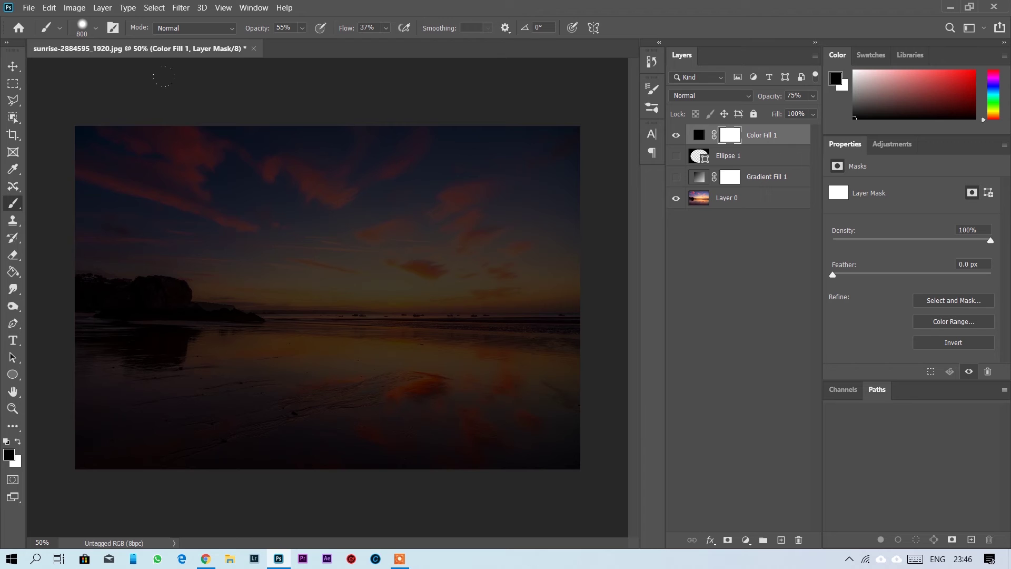
pyautogui.moveTo(259, 32); pyautogui.dragTo(257, 32)
pyautogui.moveTo(353, 32); pyautogui.dragTo(351, 33)
pyautogui.moveTo(135, 164); pyautogui.dragTo(328, 159)
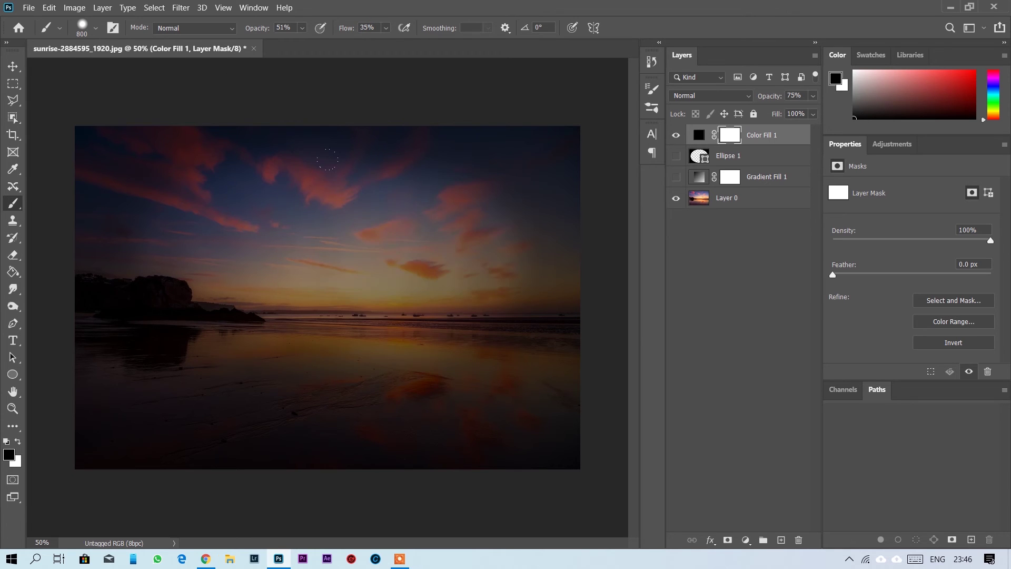
pyautogui.moveTo(133, 214); pyautogui.dragTo(458, 221)
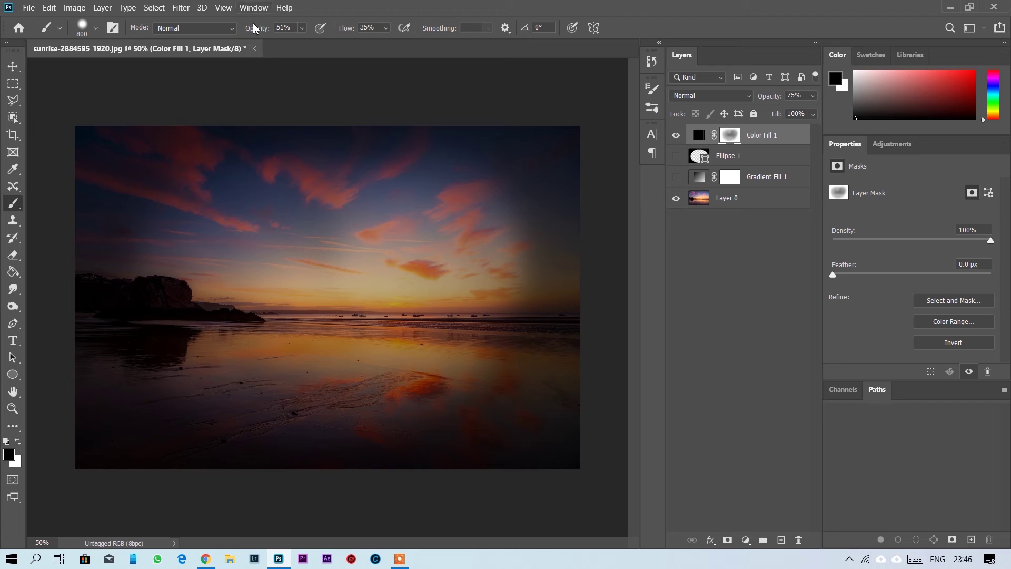
# Step: At 33% brush opacity, clear more sky, beach and left rocks, toggling the fill to compare
pyautogui.moveTo(257, 34); pyautogui.dragTo(244, 35)
pyautogui.moveTo(109, 90); pyautogui.dragTo(501, 227)
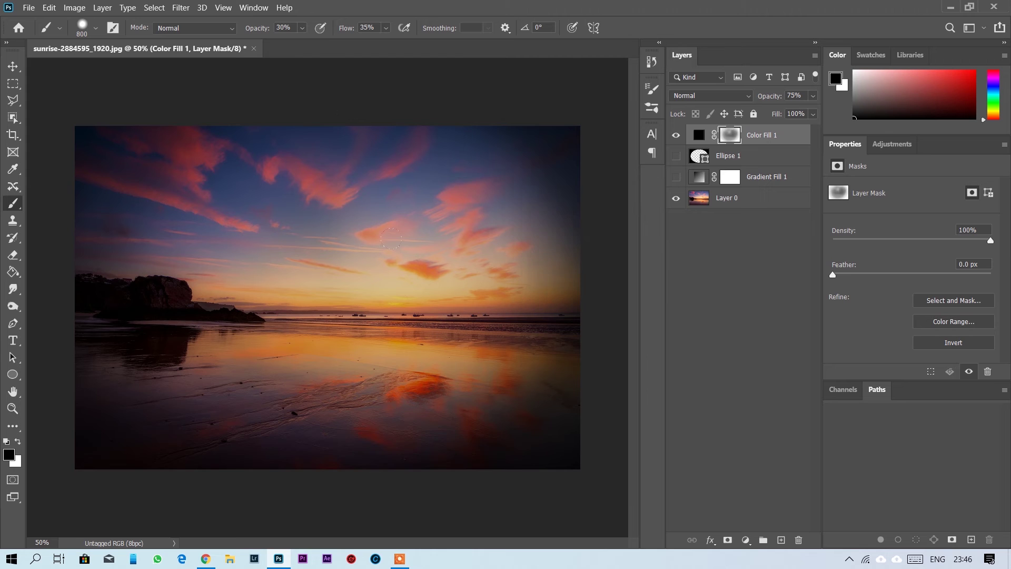
pyautogui.doubleClick(677, 136)
pyautogui.click(676, 136)
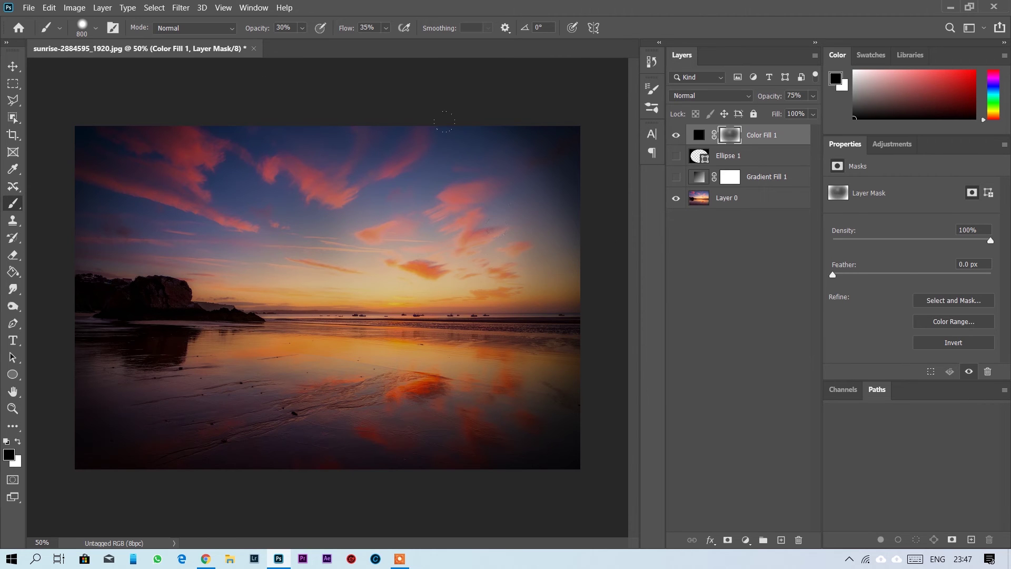
pyautogui.click(42, 216)
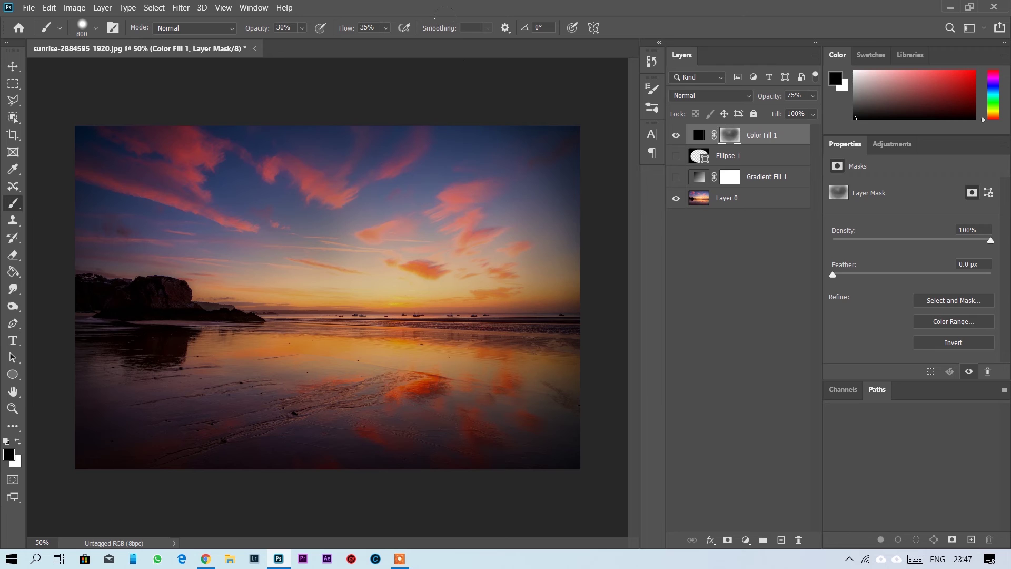
pyautogui.click(700, 135)
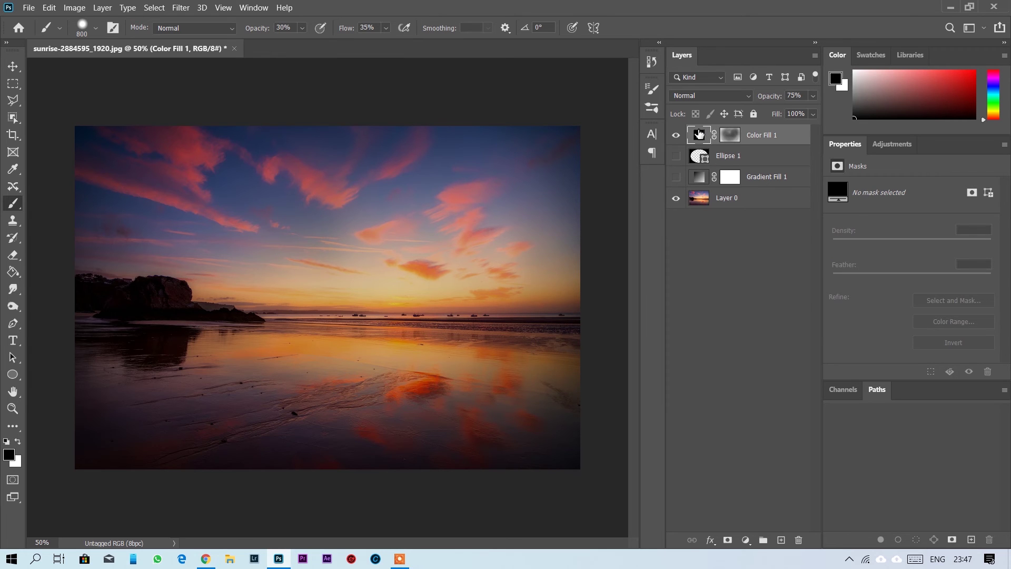
# Step: Toggle Color Fill 1 on and off to compare, finally leaving it hidden
pyautogui.click(676, 136)
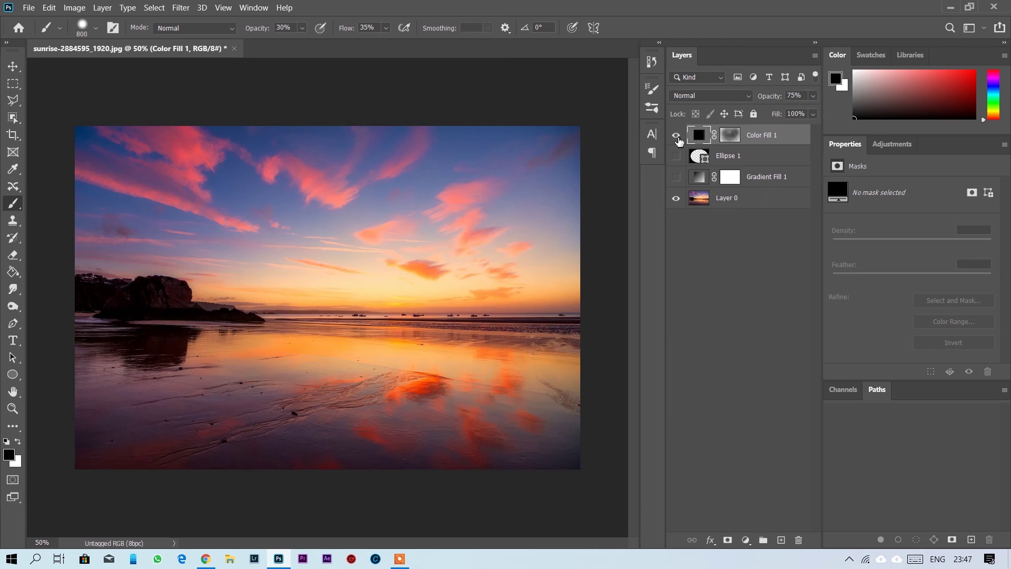
pyautogui.click(677, 137)
pyautogui.click(677, 137)
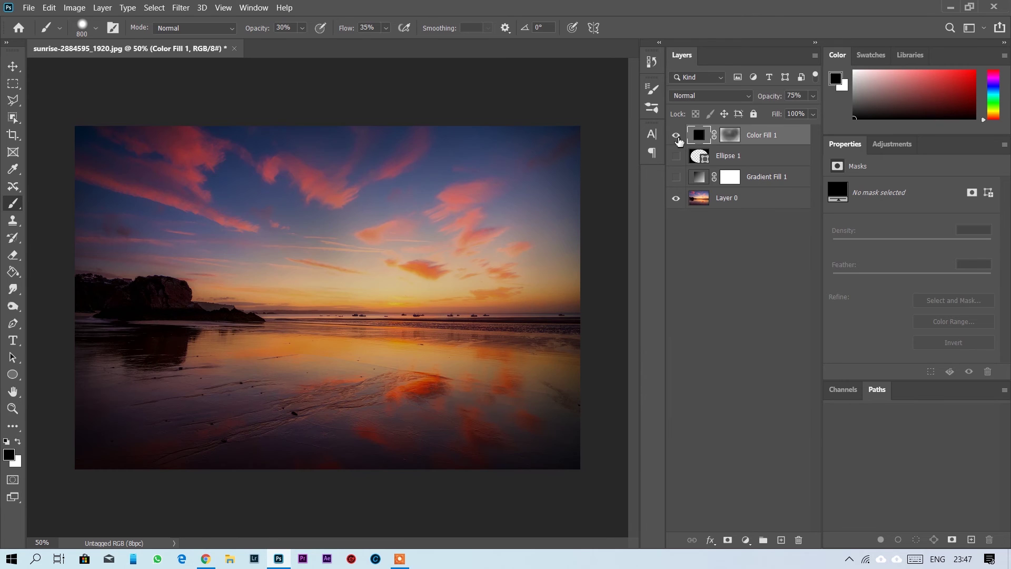
pyautogui.click(677, 135)
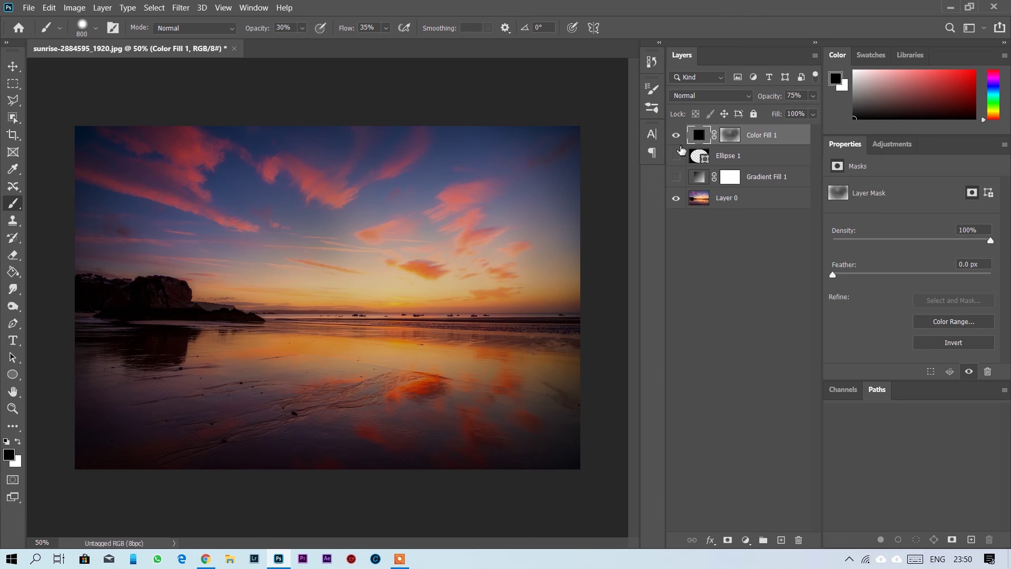
pyautogui.click(676, 135)
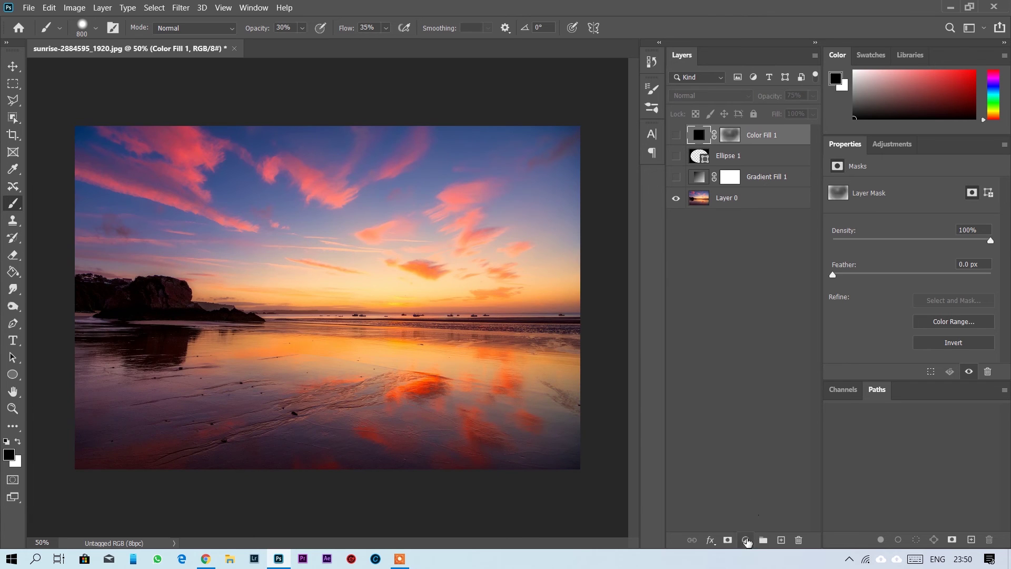
# Step: Add a Curves layer with a point pulled down on the curve, then set brush opacity to 16%
pyautogui.click(746, 540)
pyautogui.click(765, 371)
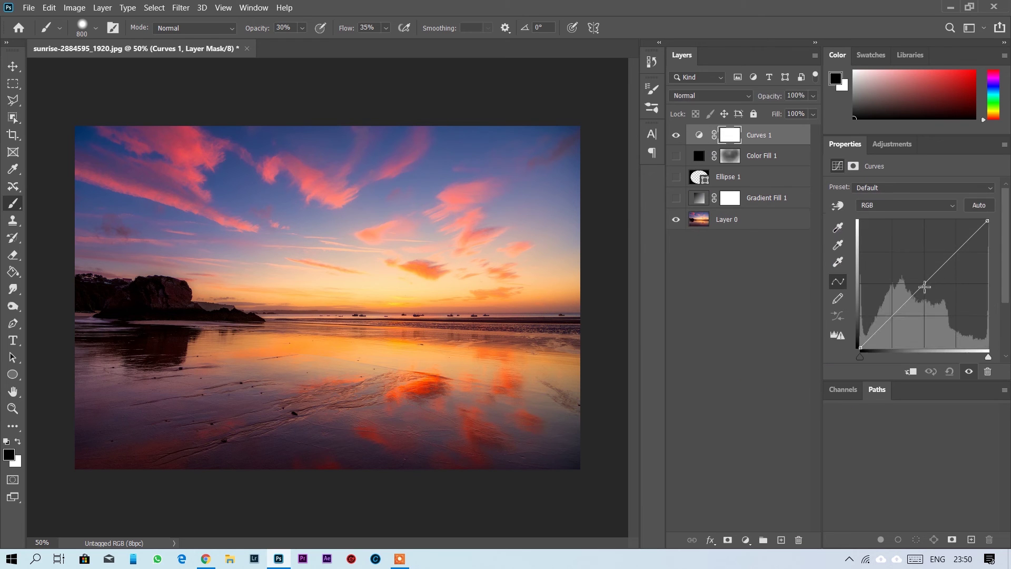
pyautogui.moveTo(925, 287); pyautogui.dragTo(937, 299)
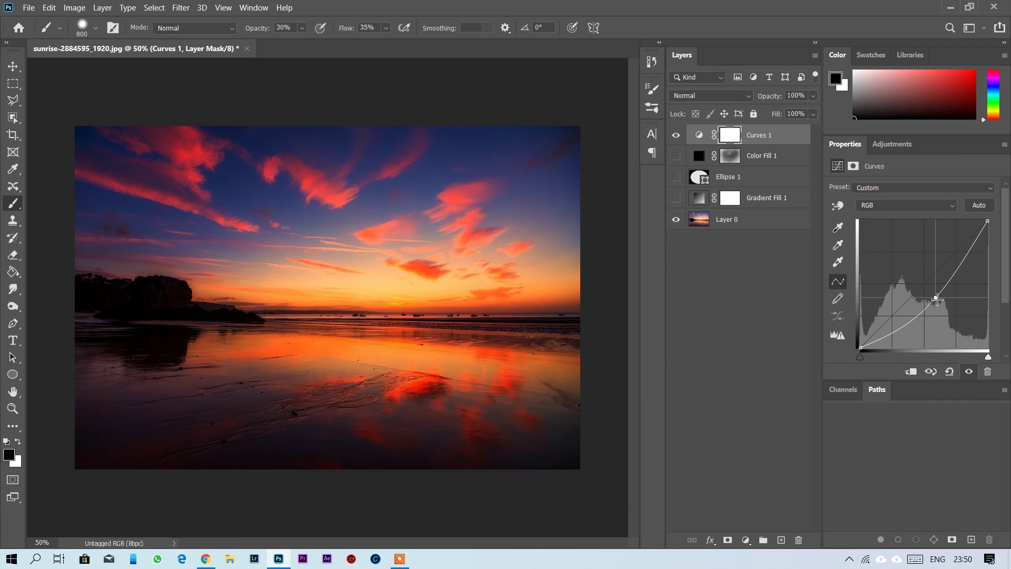
pyautogui.moveTo(937, 299); pyautogui.dragTo(937, 301)
pyautogui.moveTo(252, 28); pyautogui.dragTo(254, 32)
pyautogui.write('16')
# Step: Paint the Curves 1 mask at 16% opacity across the upper and left sky toward the rocks
pyautogui.press('Return')
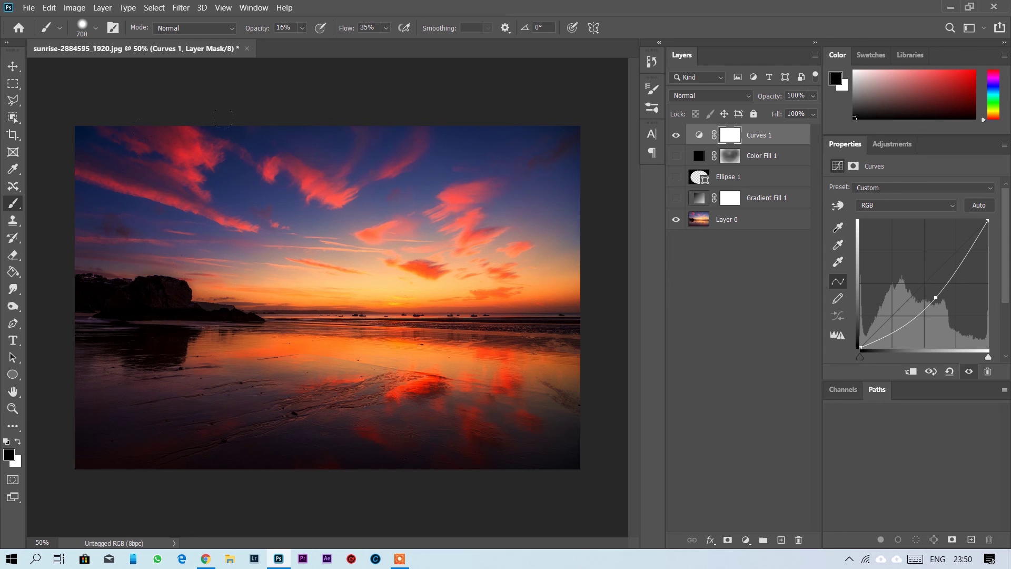
pyautogui.moveTo(223, 118)
pyautogui.mouseDown()
pyautogui.moveTo(267, 226)
pyautogui.moveTo(183, 154)
pyautogui.mouseUp()
pyautogui.moveTo(165, 214); pyautogui.dragTo(115, 162)
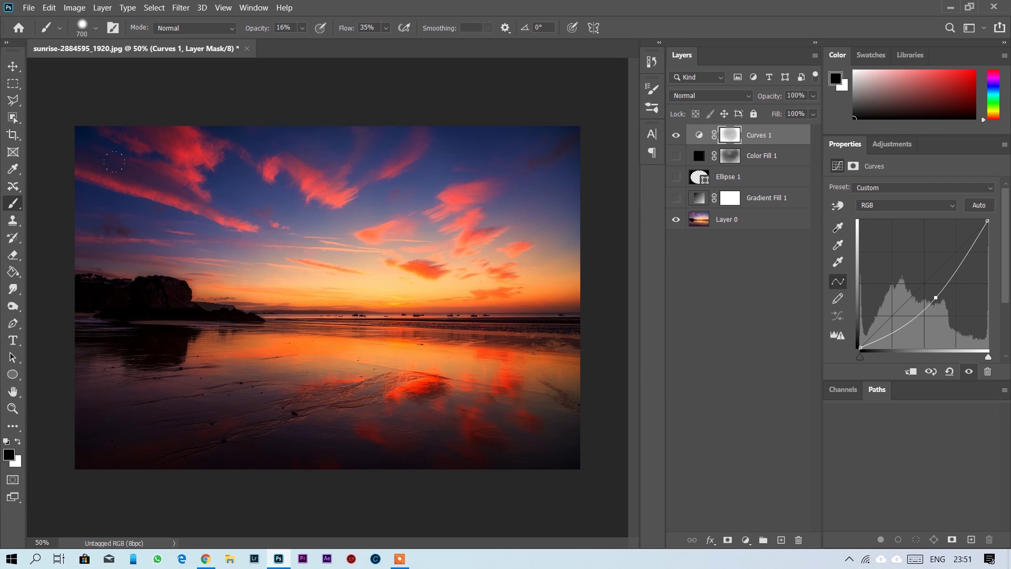
pyautogui.moveTo(127, 122); pyautogui.dragTo(123, 240)
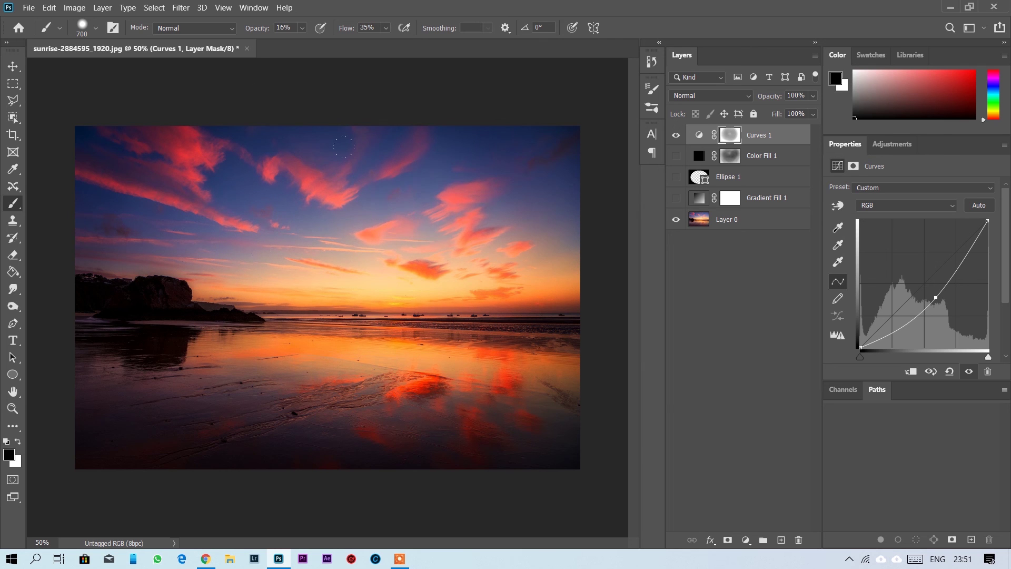
pyautogui.moveTo(153, 240); pyautogui.dragTo(172, 269)
pyautogui.moveTo(239, 141); pyautogui.dragTo(232, 150)
pyautogui.moveTo(361, 143); pyautogui.dragTo(307, 114)
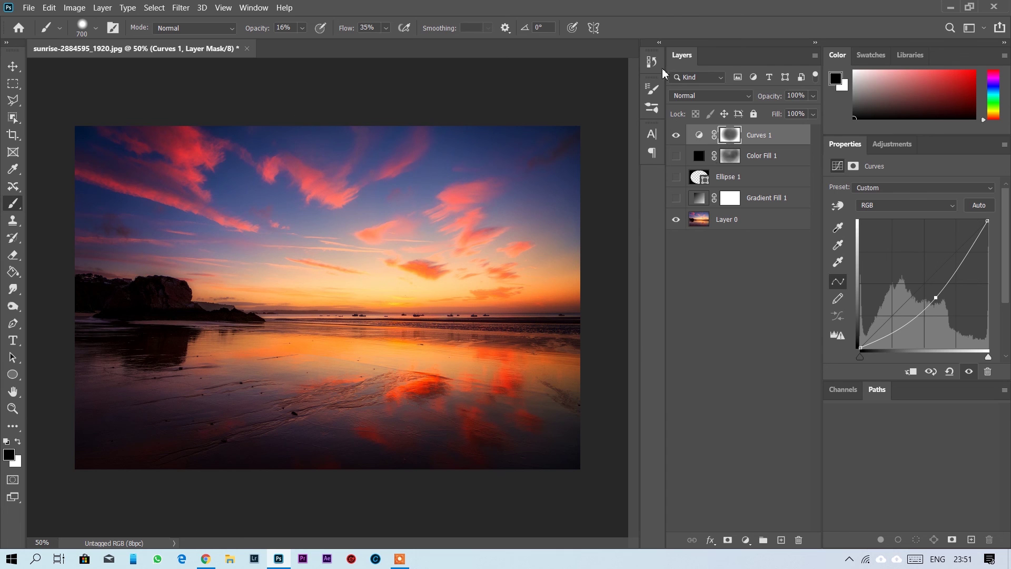
pyautogui.click(677, 136)
pyautogui.click(678, 137)
pyautogui.click(678, 137)
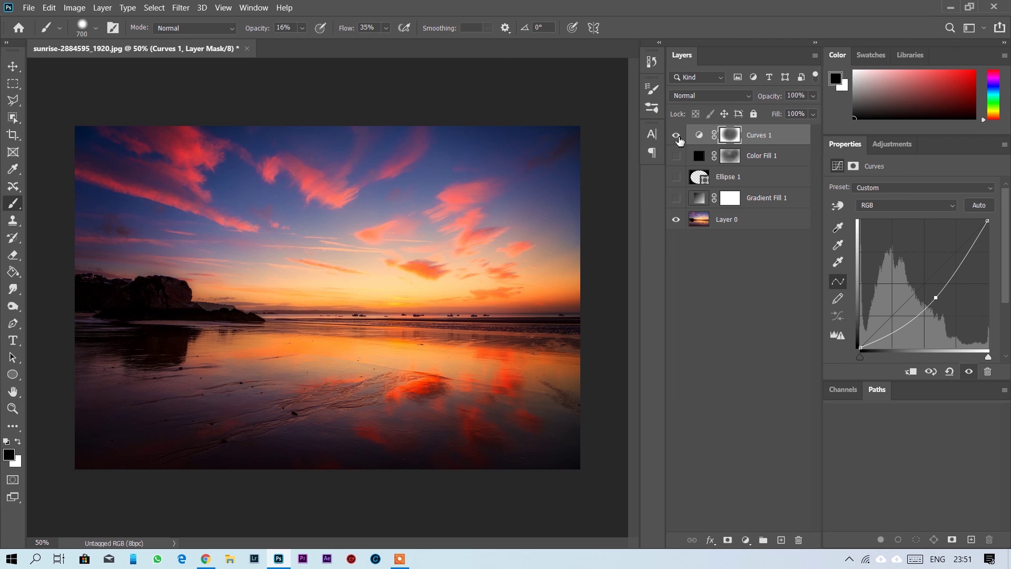
pyautogui.click(678, 137)
pyautogui.click(678, 137)
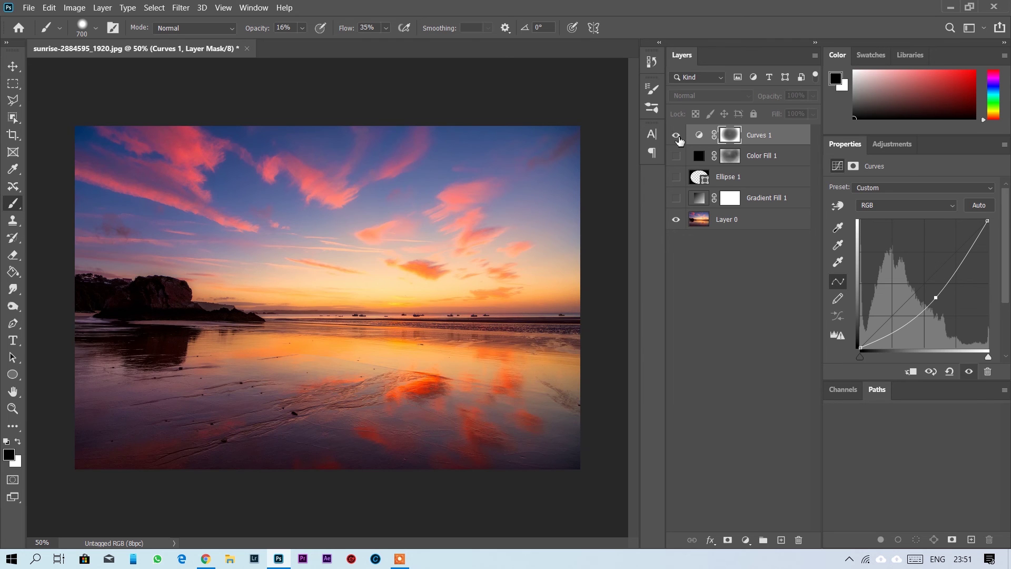
pyautogui.click(678, 137)
pyautogui.click(678, 137)
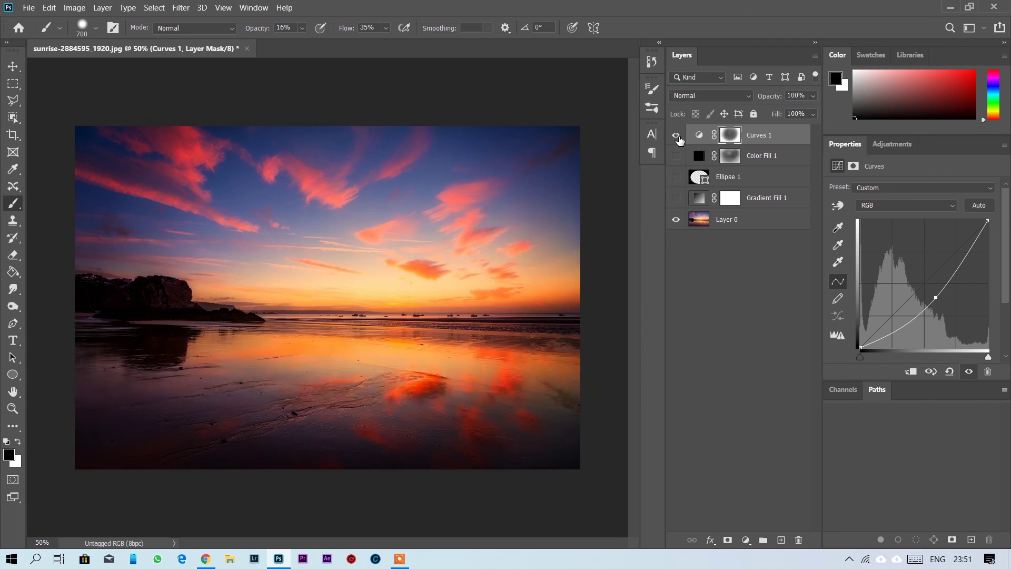